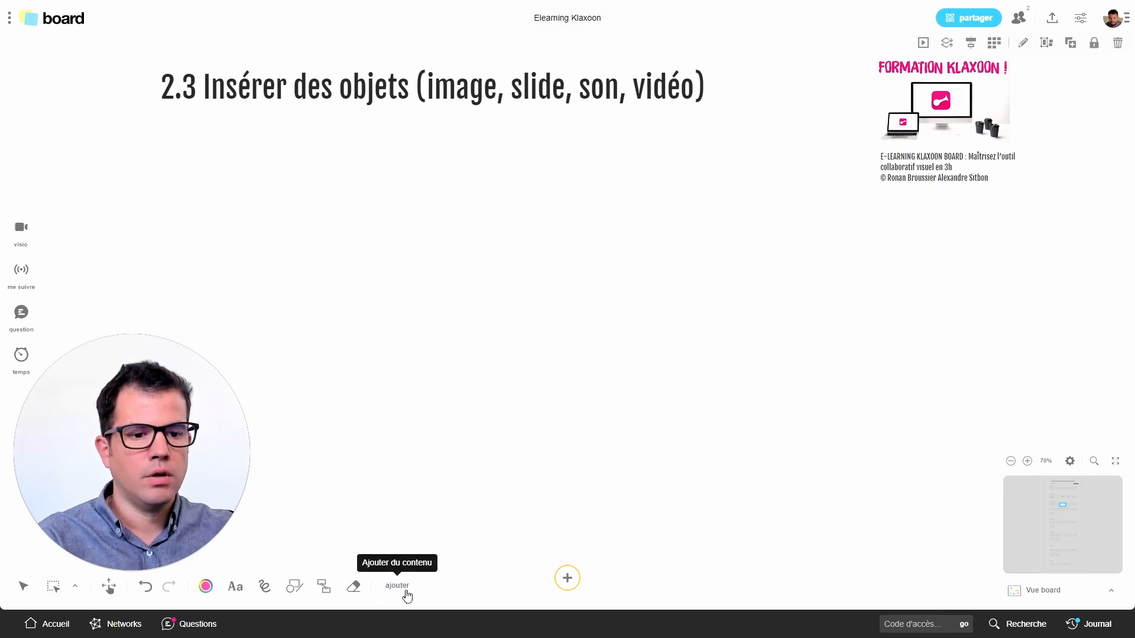
Insert the arrow file fc807ccc8b44a604c276614ed29f5067 from the Images folder onto the board as a sketch
click(408, 591)
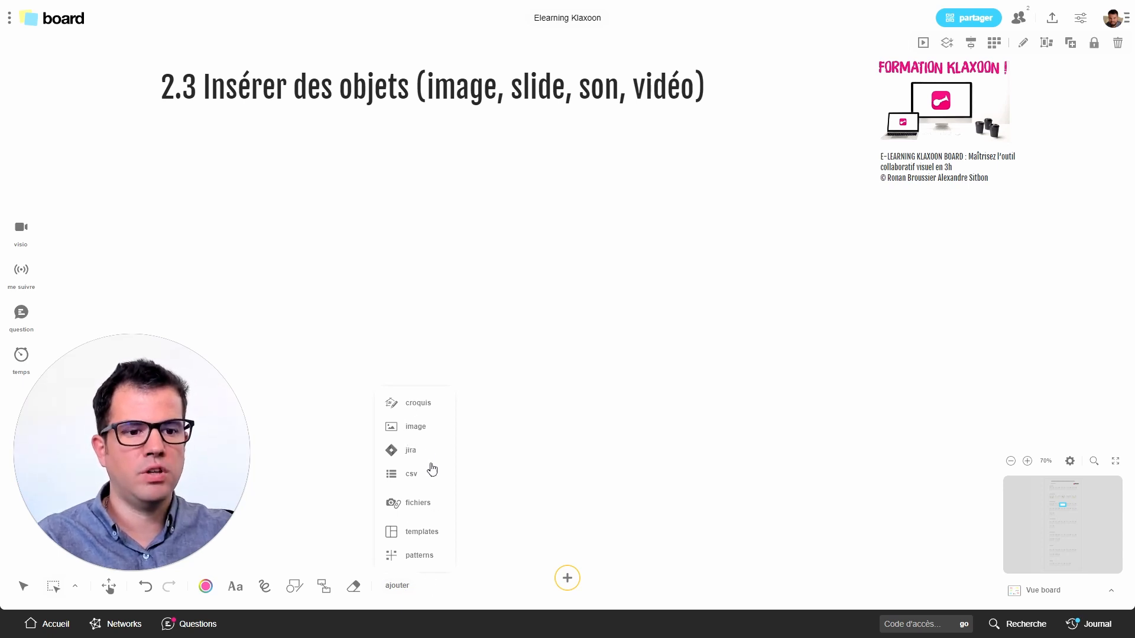
click(411, 405)
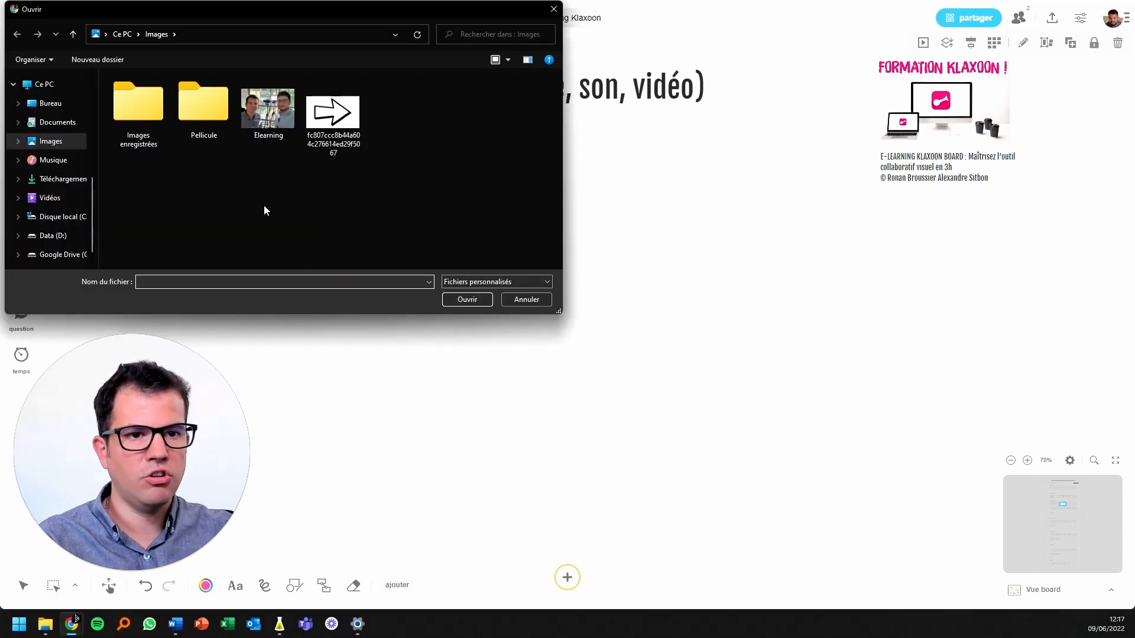
click(331, 127)
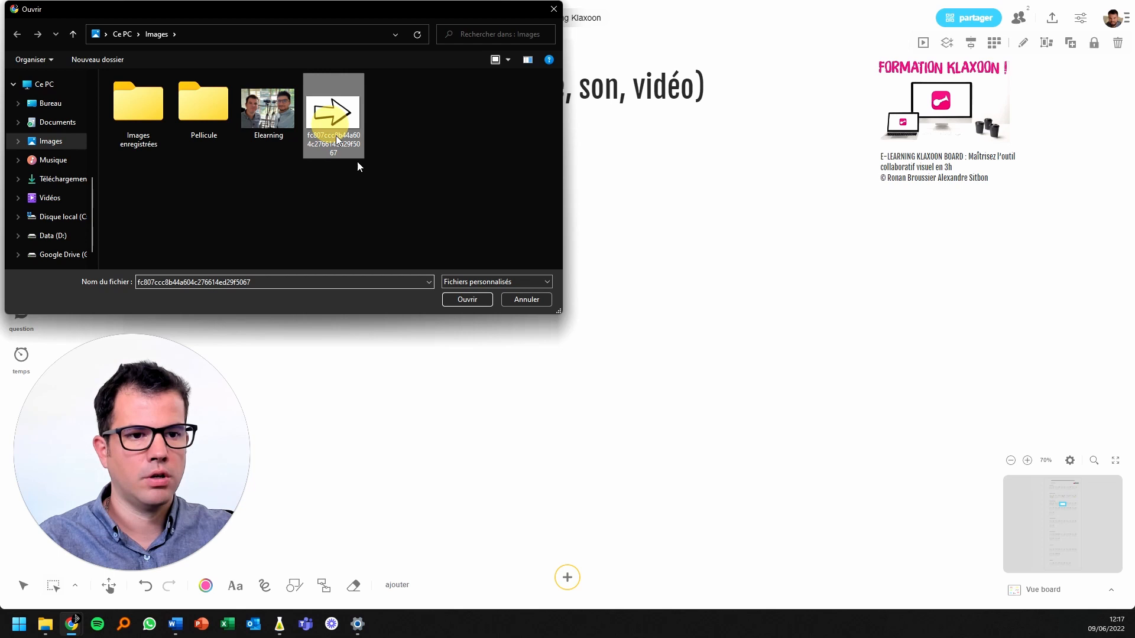
click(467, 299)
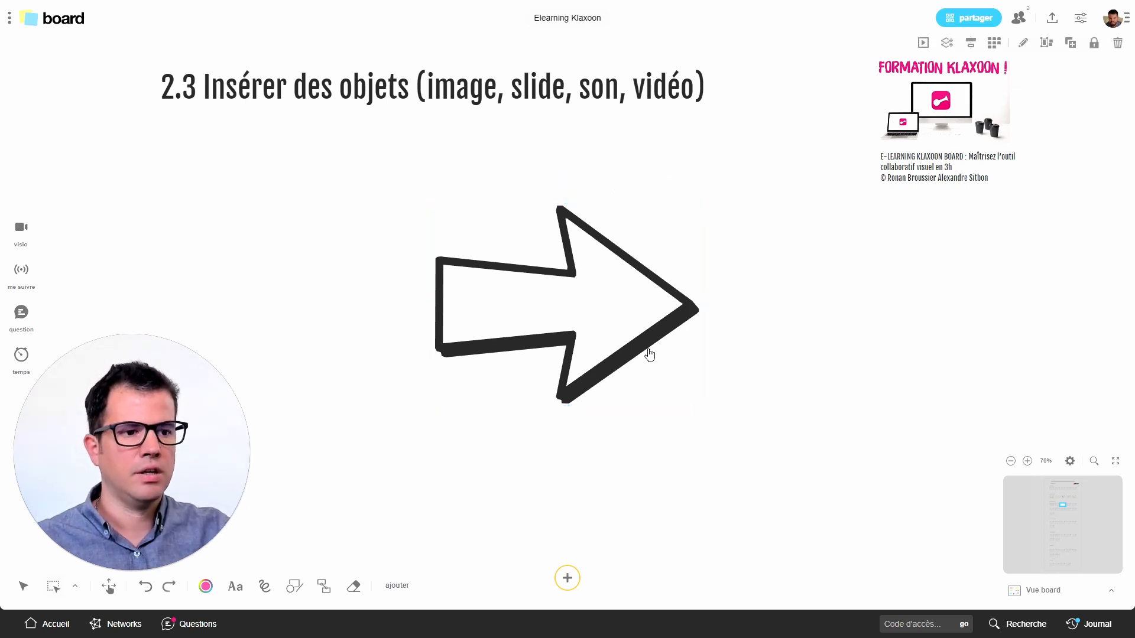
Scale the arrow sketch down slightly, keeping its proportions
click(648, 344)
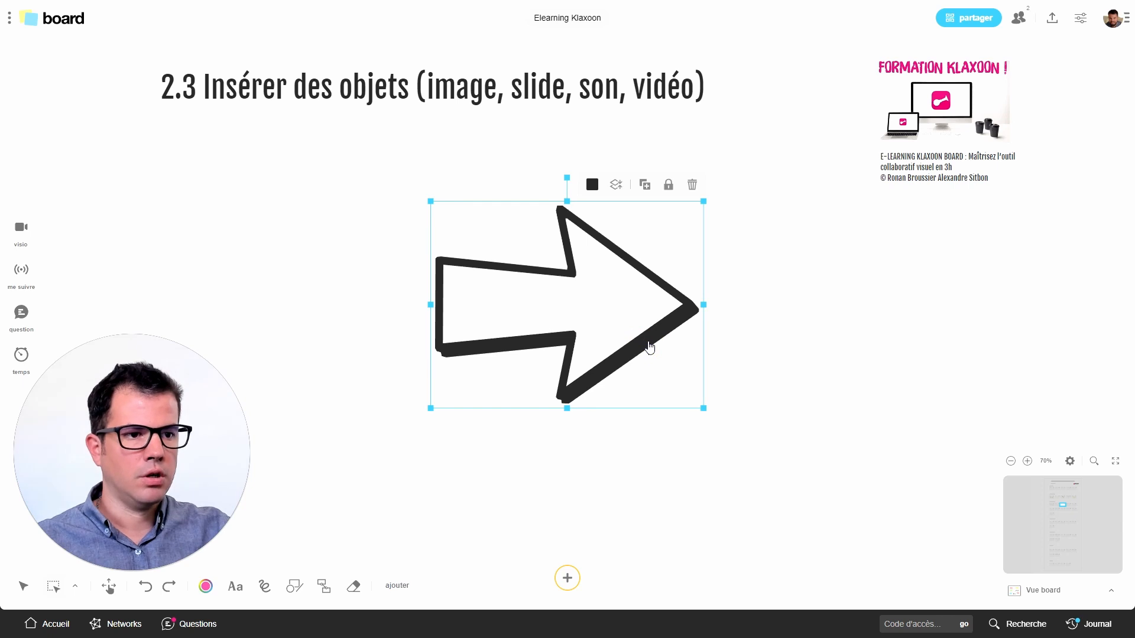
scroll(649, 346, up, 6)
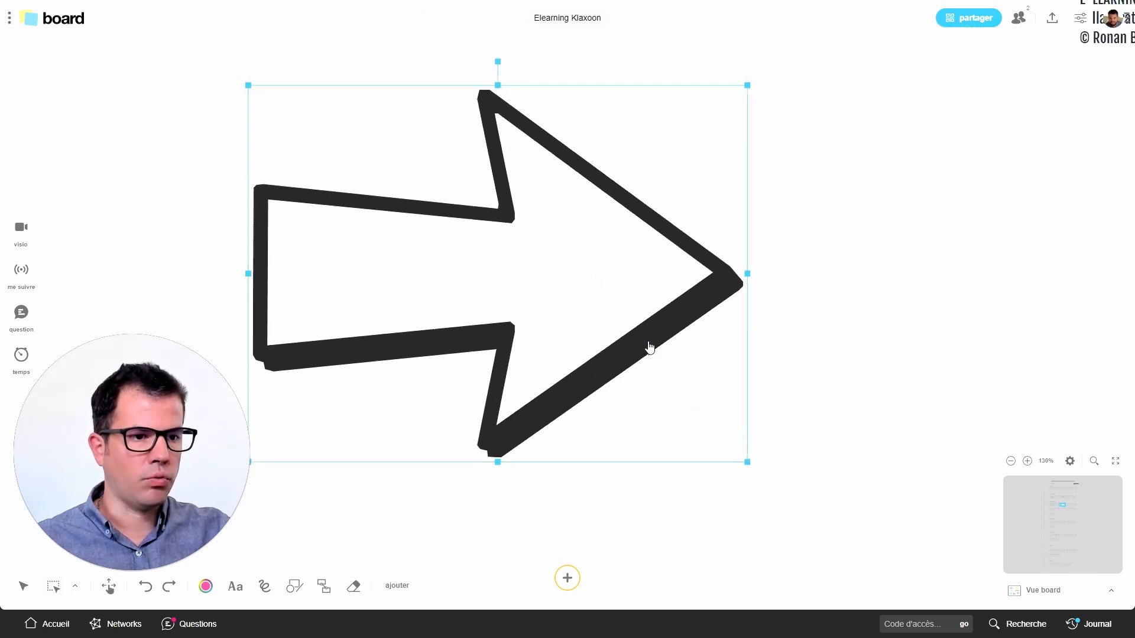
scroll(649, 347, up, 4)
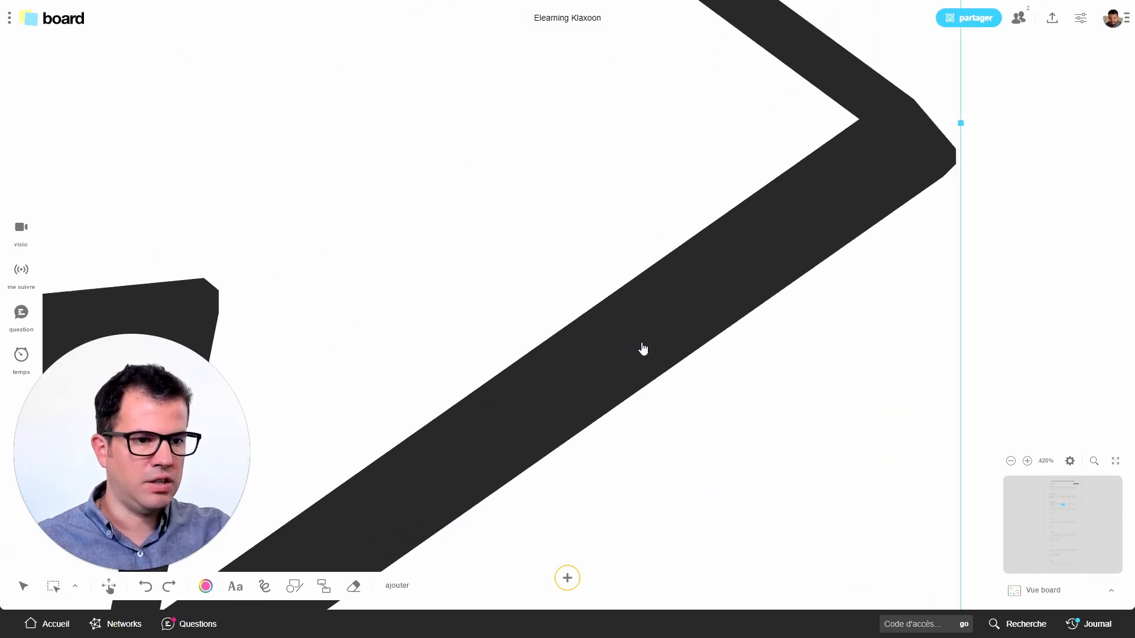
scroll(643, 349, down, 1)
scroll(643, 349, down, 6)
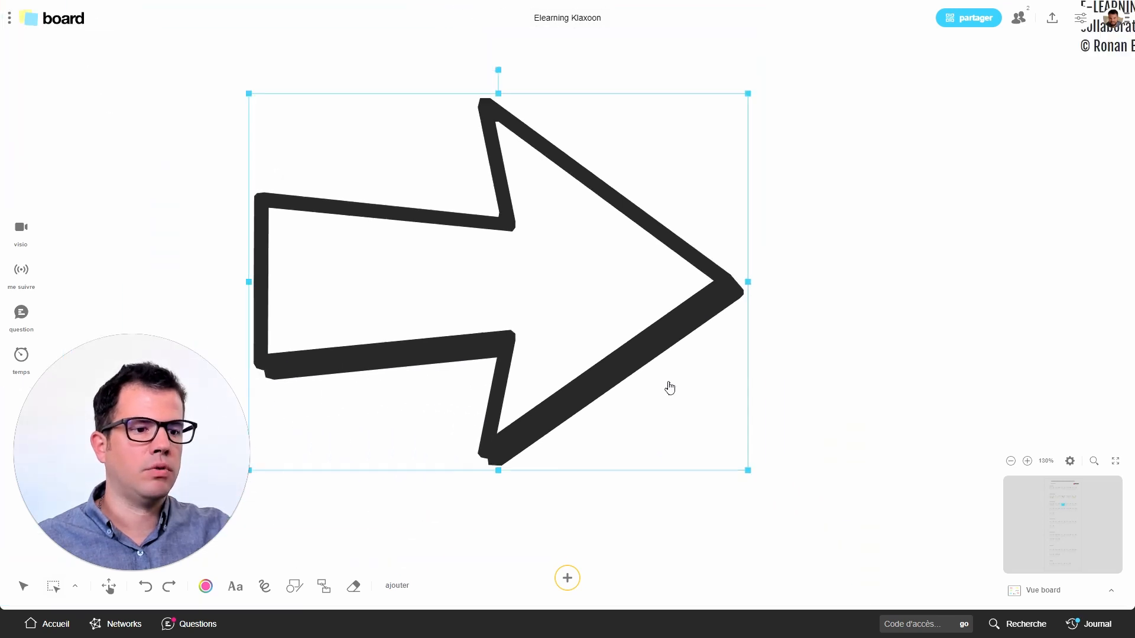
drag(739, 455, 712, 428)
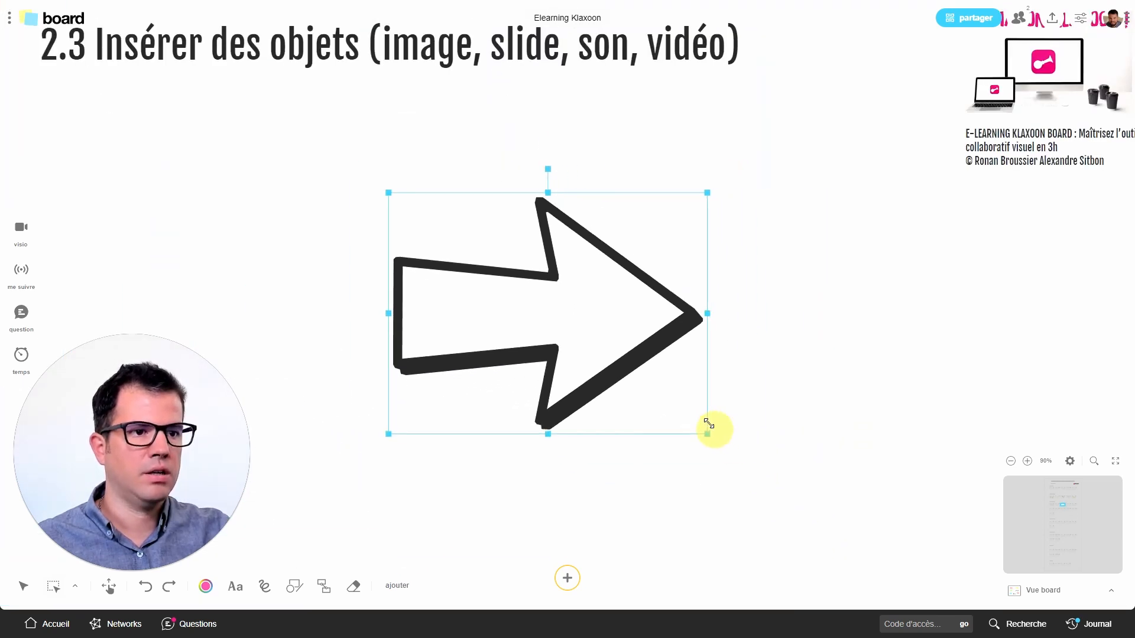
scroll(676, 381, down, 2)
scroll(678, 383, up, 1)
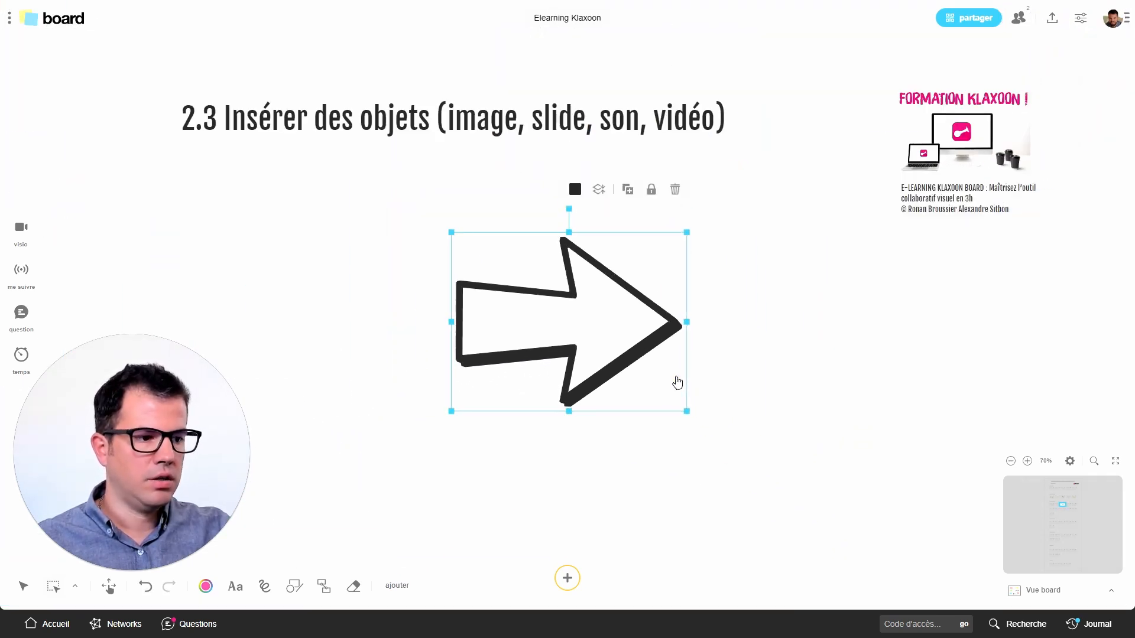
Recolour the arrow sketch bright pink
drag(713, 385, 687, 383)
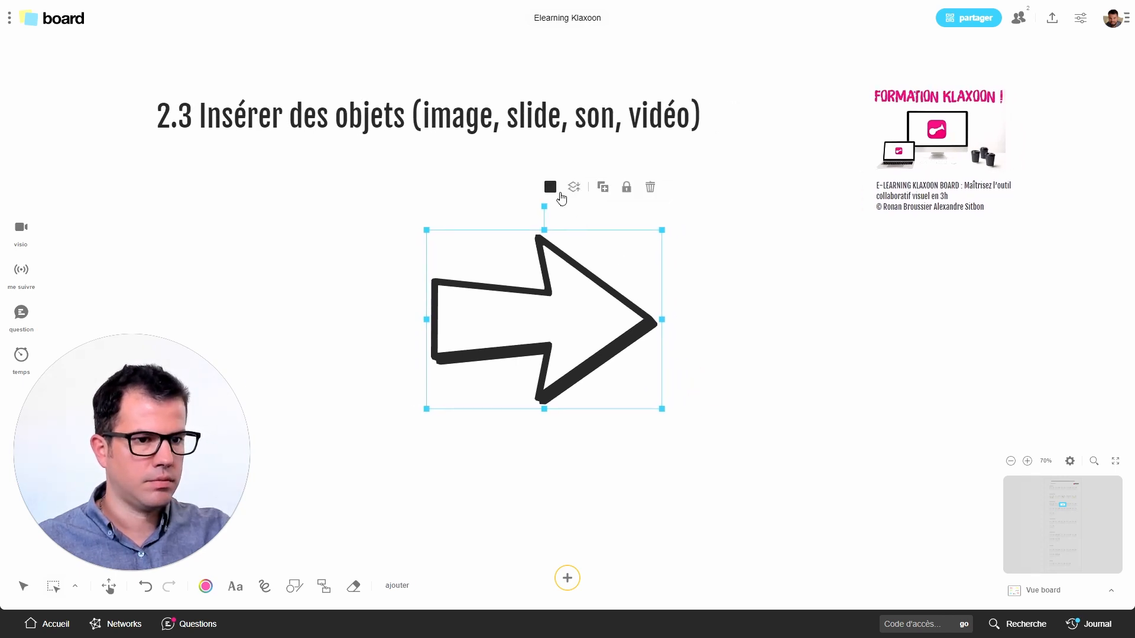
click(552, 187)
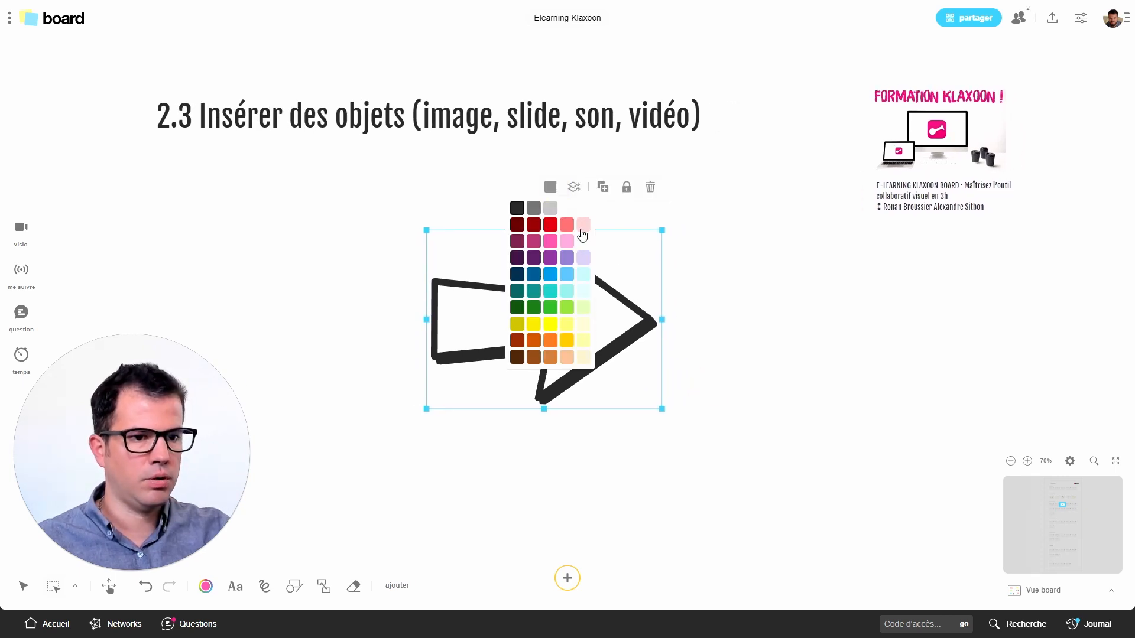
click(549, 246)
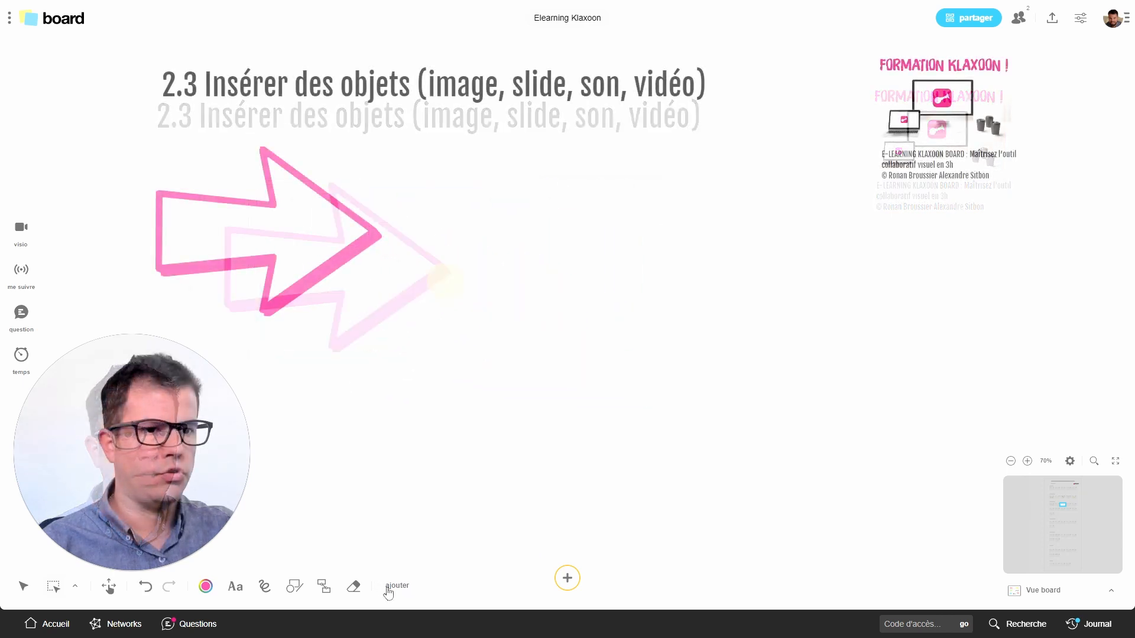
Insert the Elearning picture from the Images folder as an image and place it, scaled down, beside the tip of the pink arrow
click(390, 587)
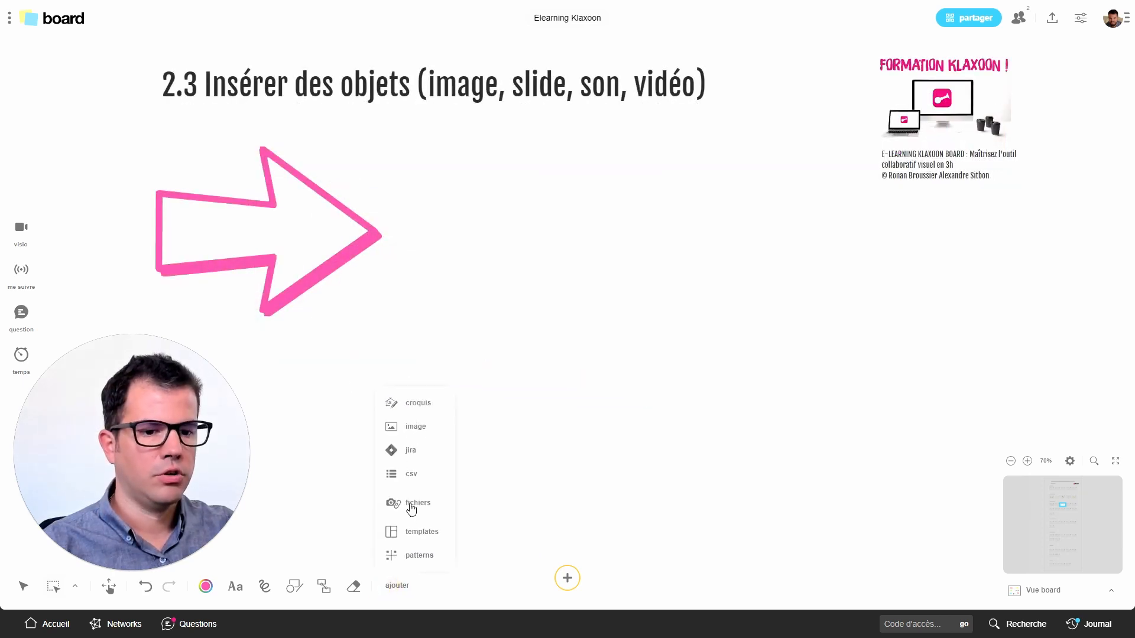
click(411, 435)
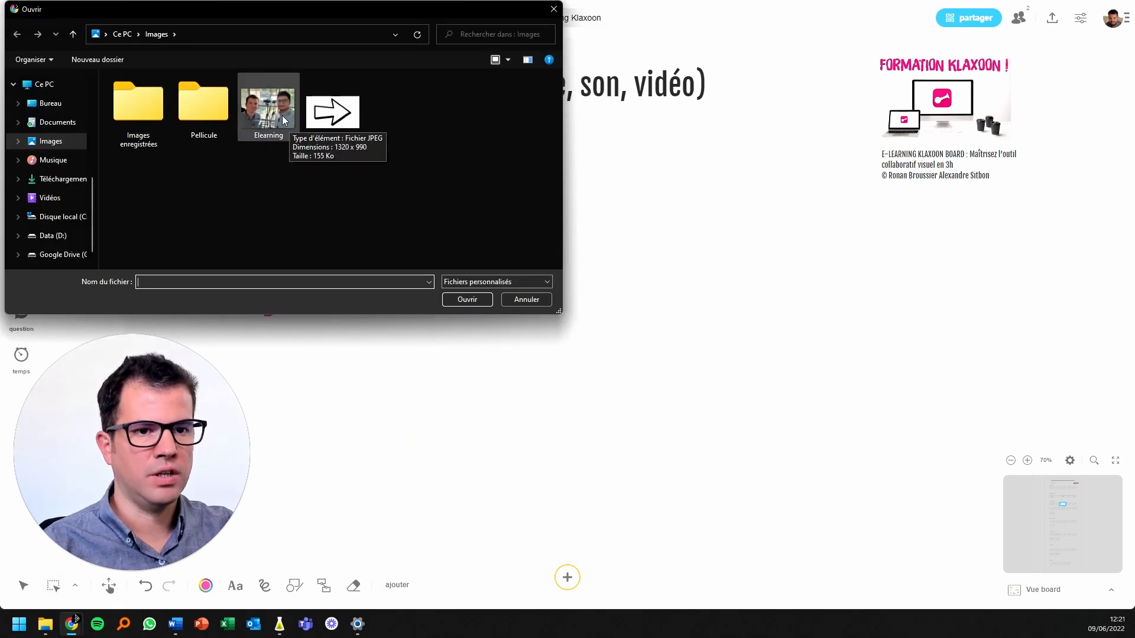
double_click(282, 119)
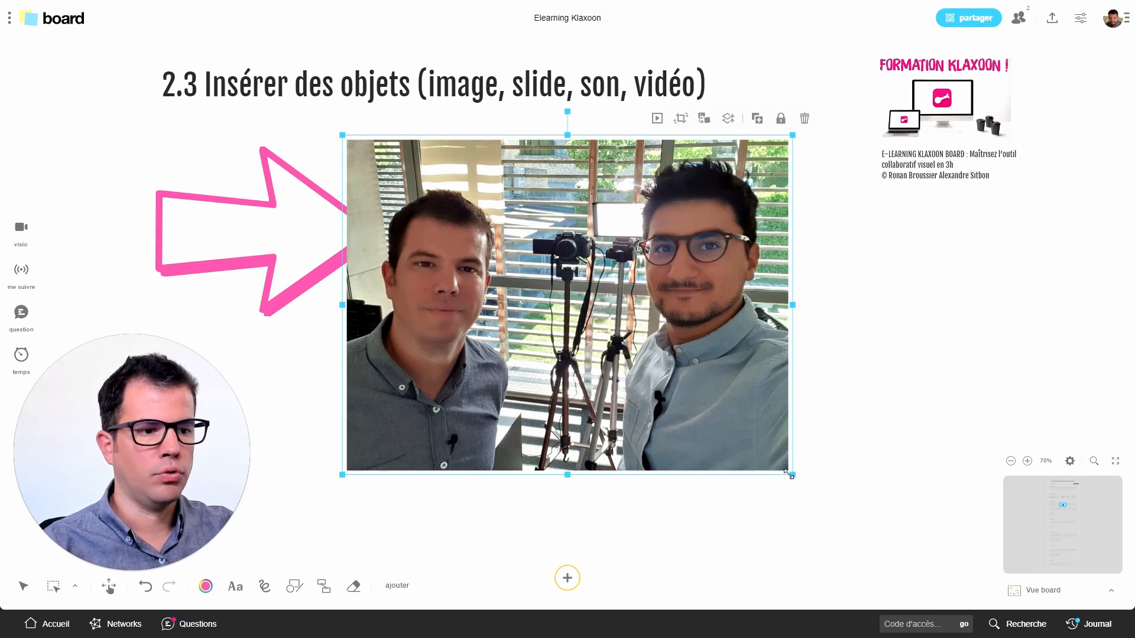
drag(791, 474, 634, 355)
drag(603, 301, 669, 295)
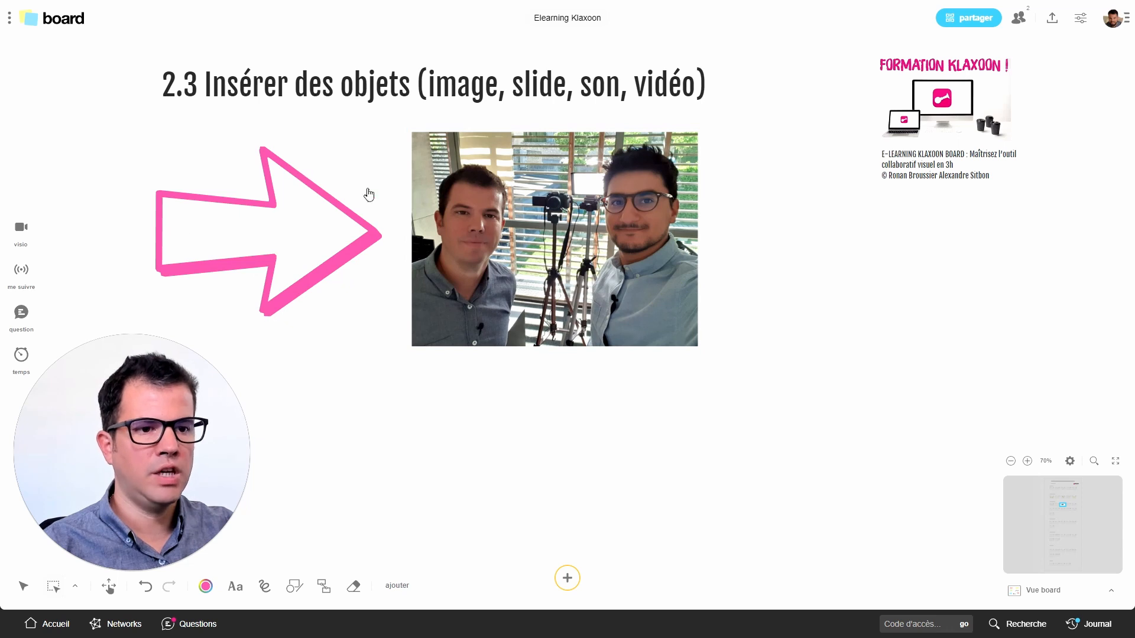
Crop the inserted photo by trimming a thin strip off its upper edge and about the lower third, and save the changes
scroll(529, 287, up, 8)
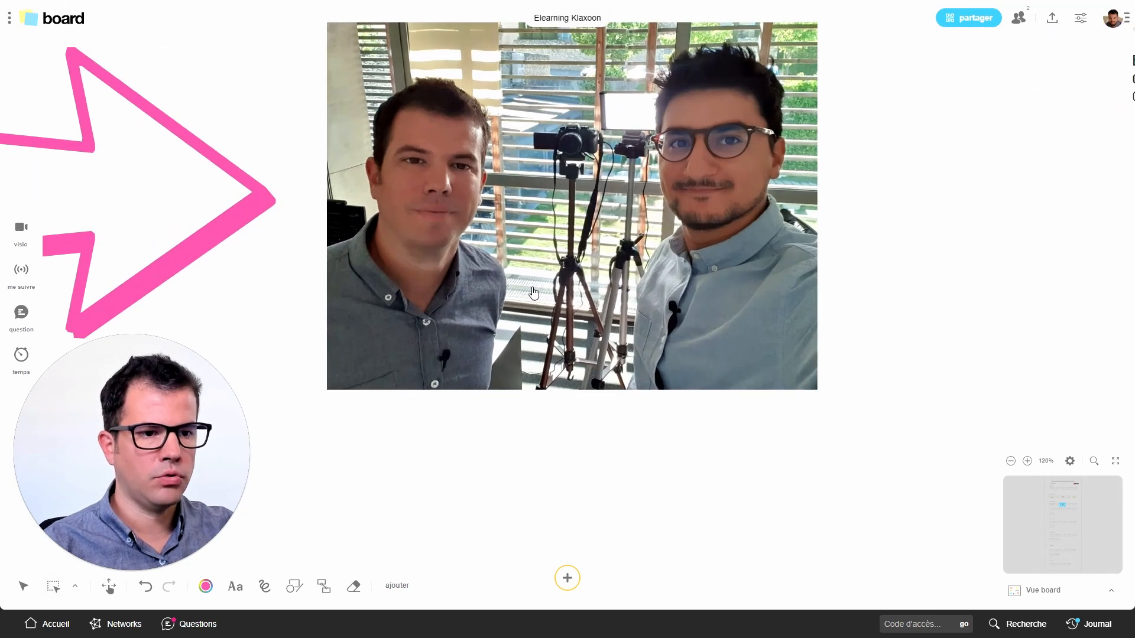
scroll(537, 295, up, 1)
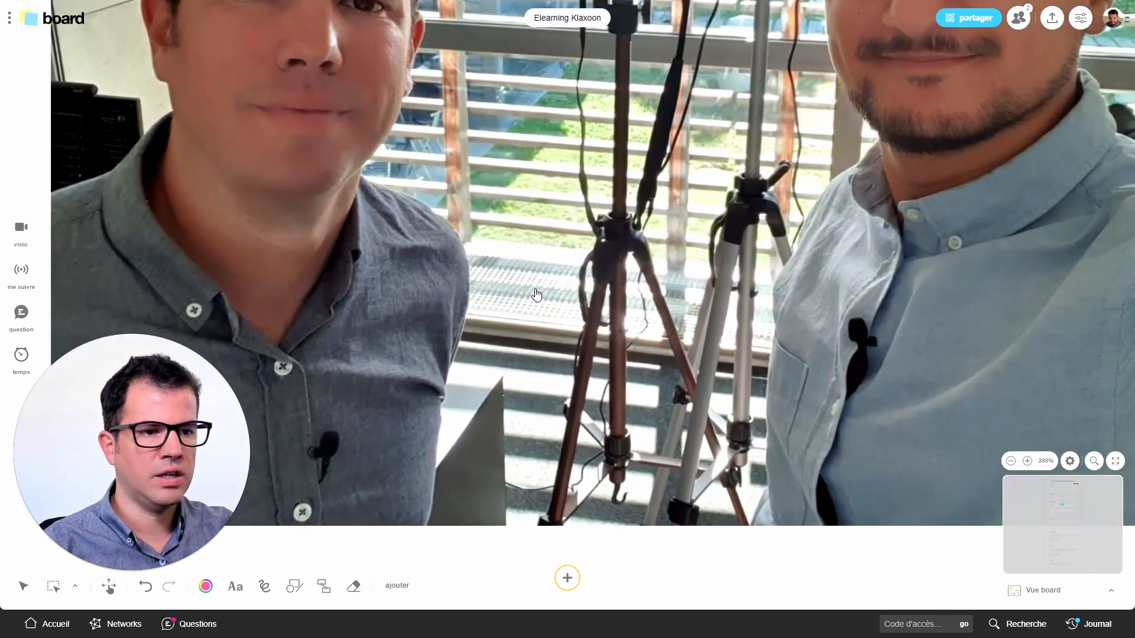
scroll(537, 295, down, 5)
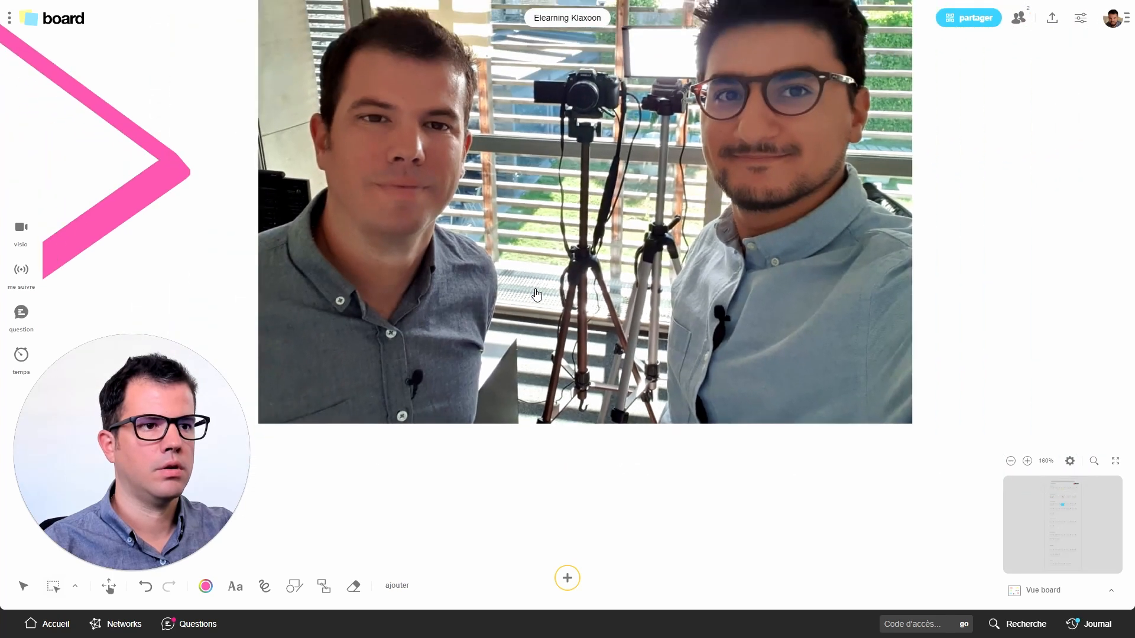
scroll(537, 295, down, 4)
scroll(616, 274, down, 1)
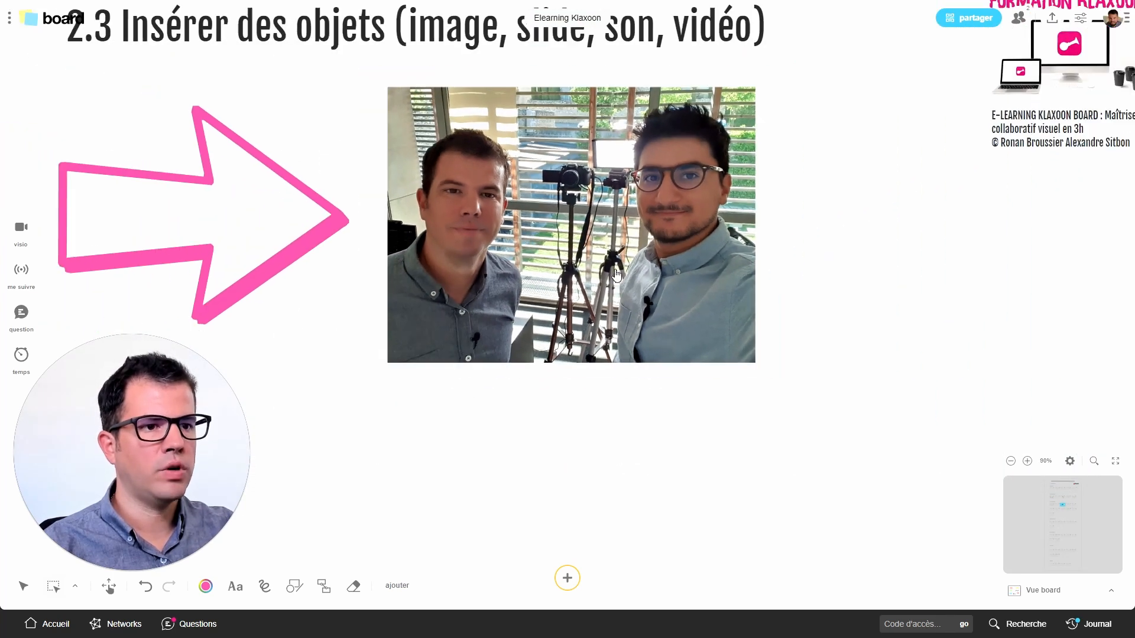
click(642, 232)
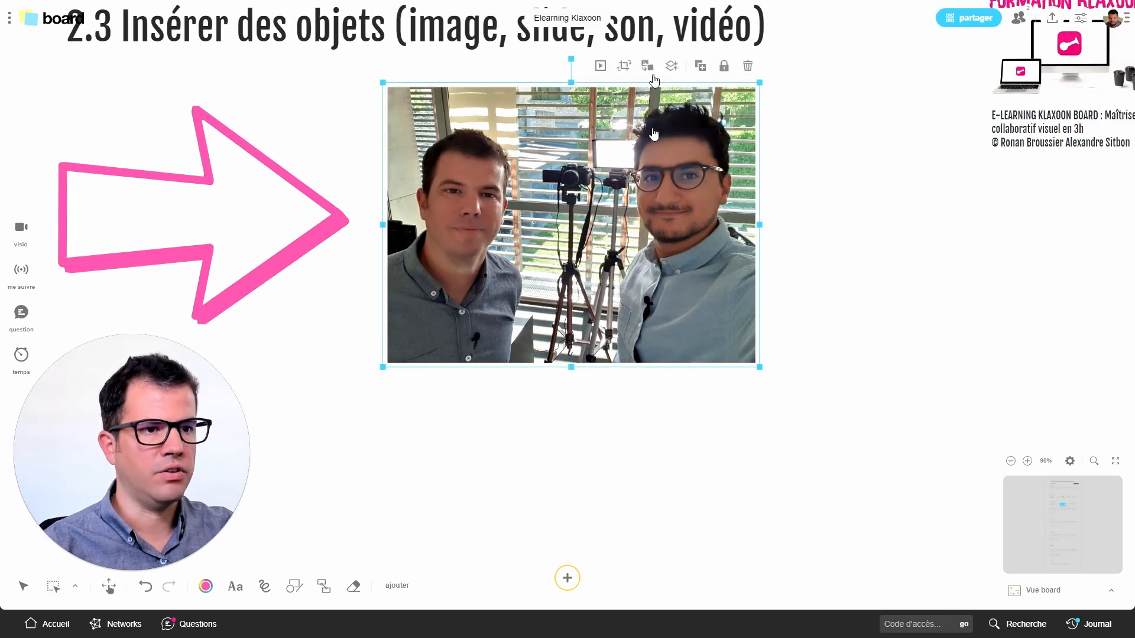
click(625, 67)
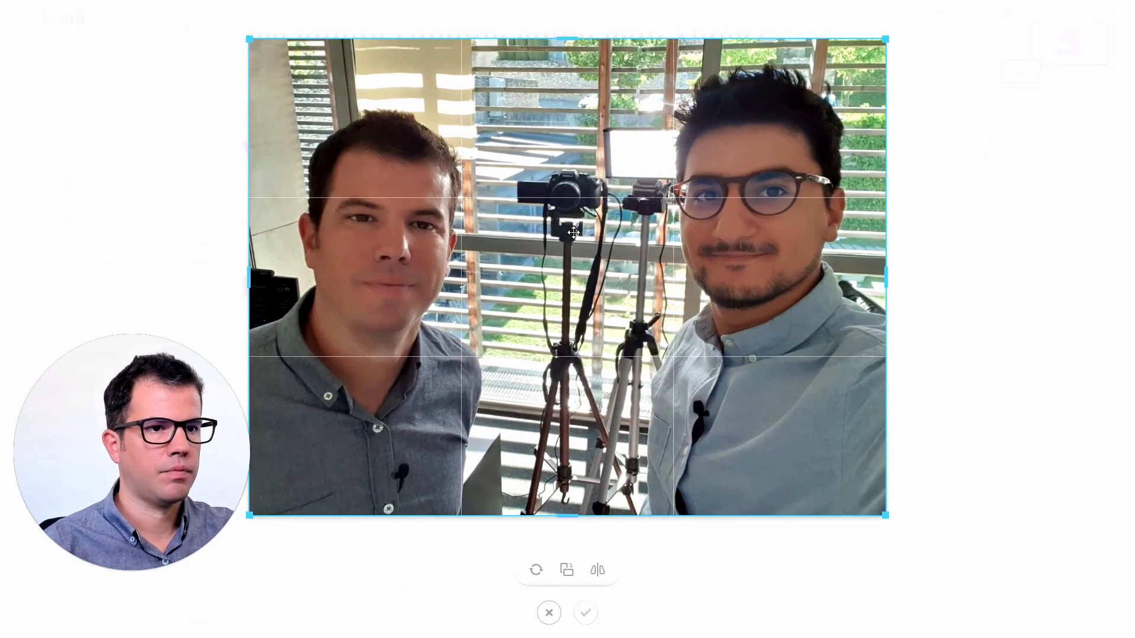
drag(565, 36, 566, 63)
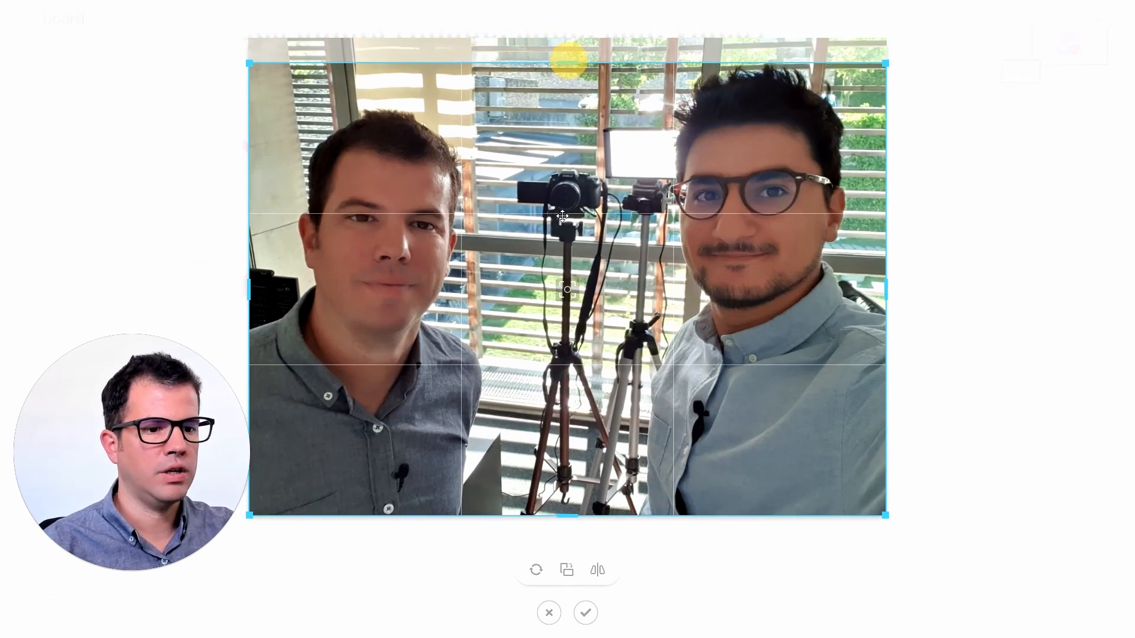
drag(564, 516, 564, 370)
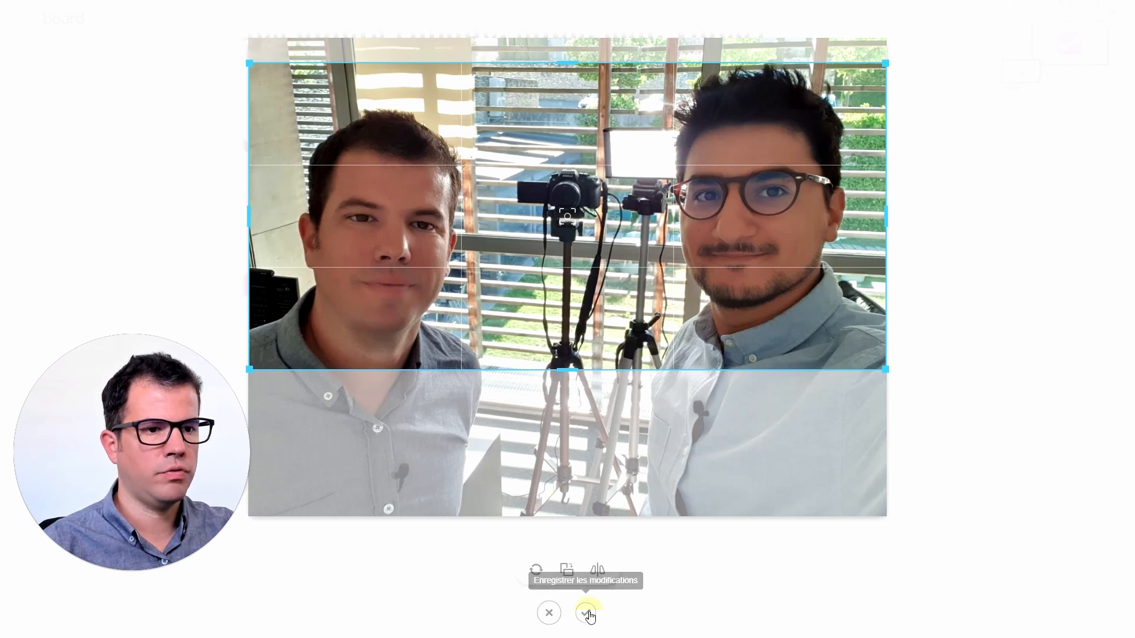
click(585, 613)
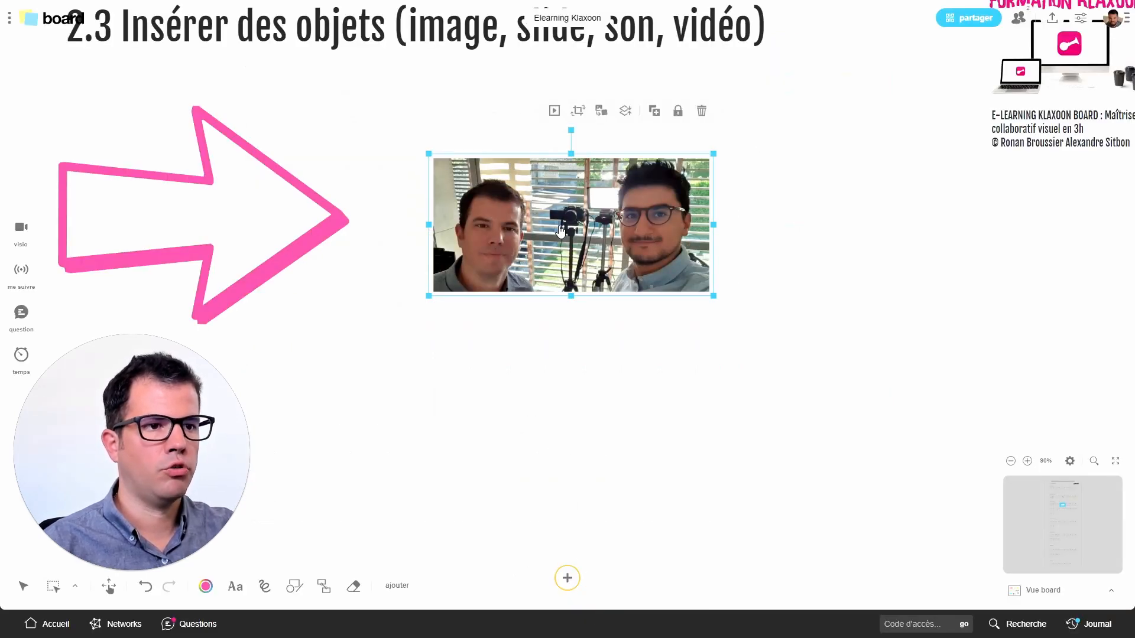
Convert the cropped photo into an idea and back into an image
click(599, 117)
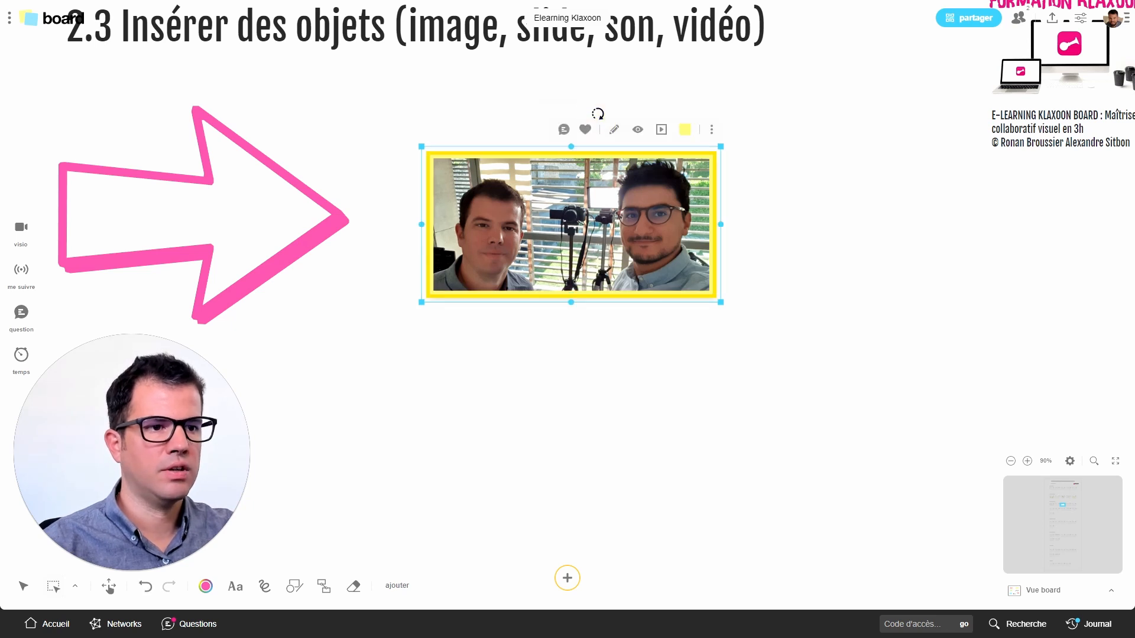
click(712, 129)
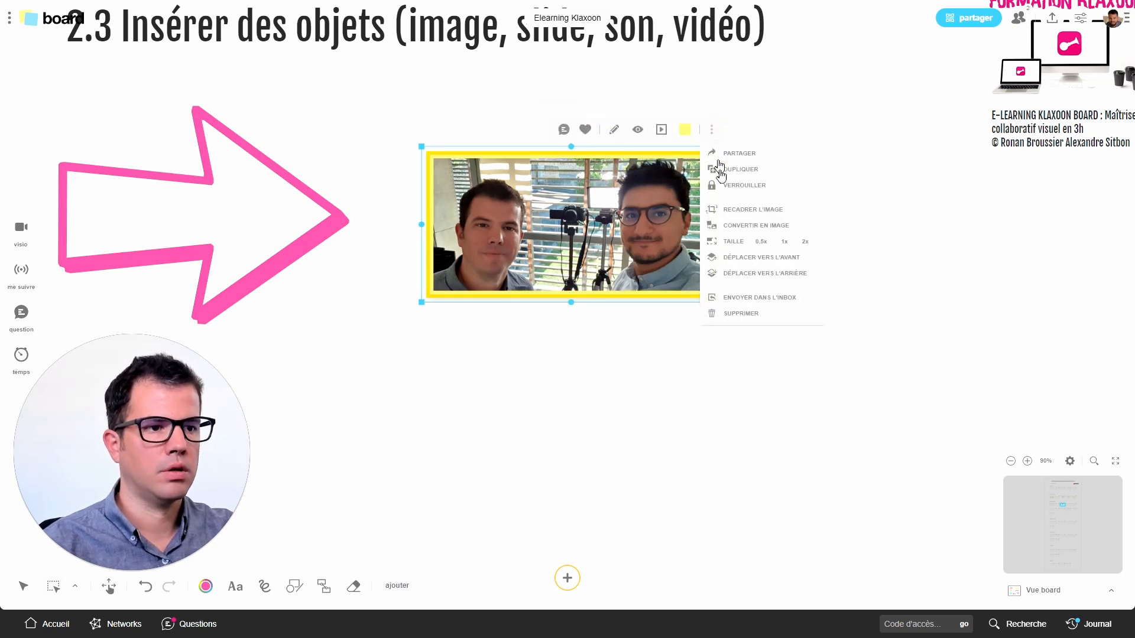
click(734, 223)
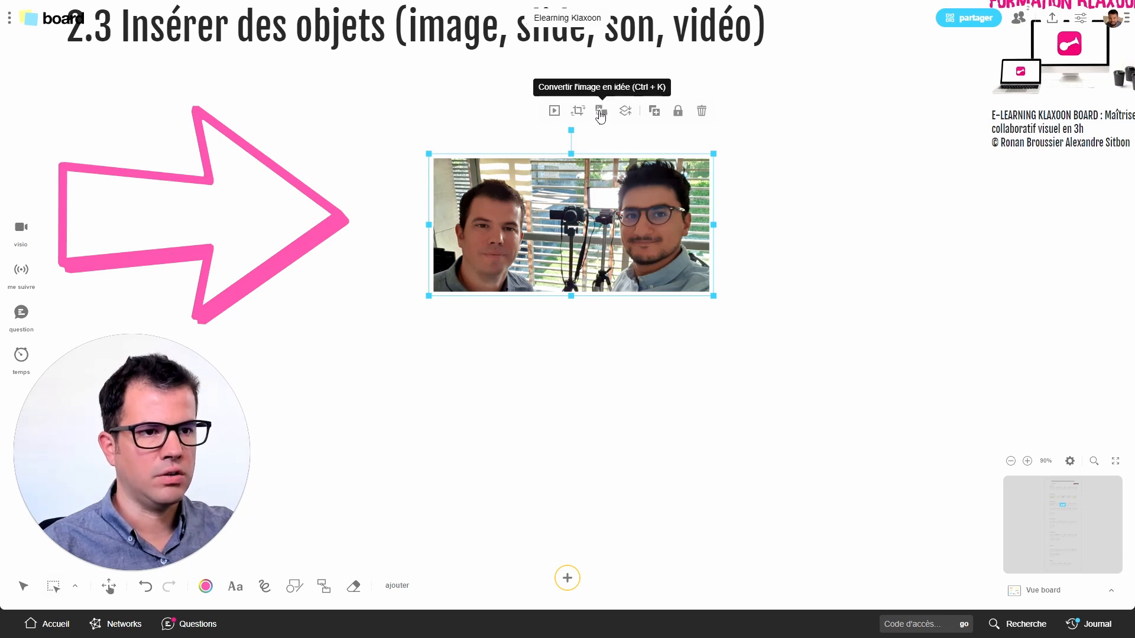
click(600, 112)
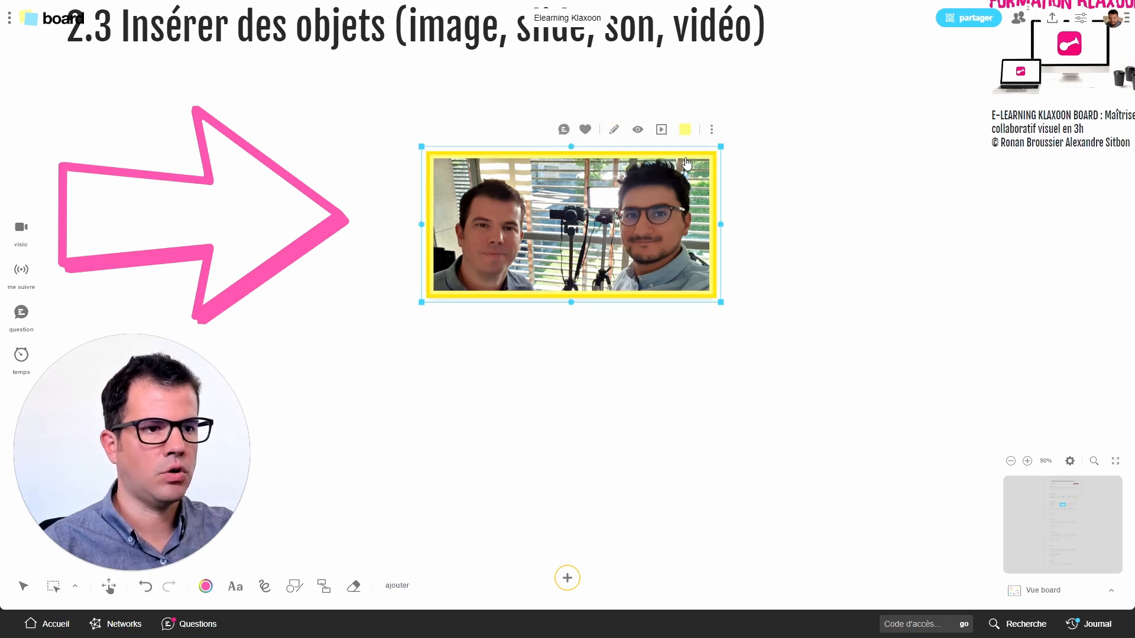
click(710, 138)
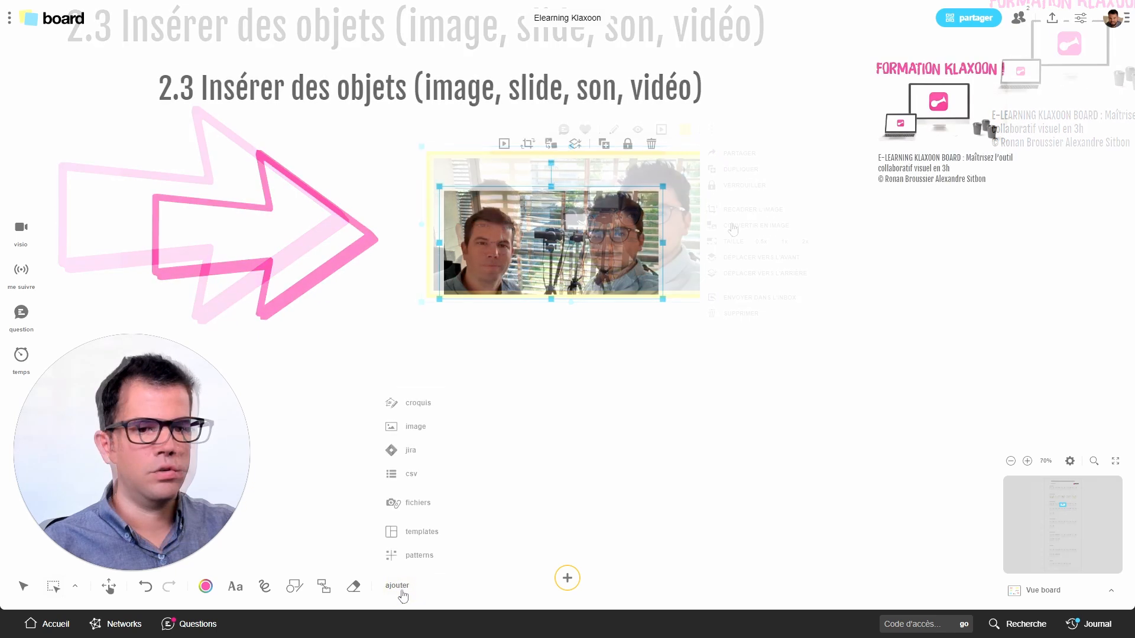
Switch to Excel, widen column A of the Liste participants CSV file to read its entries, and return to the board
click(397, 586)
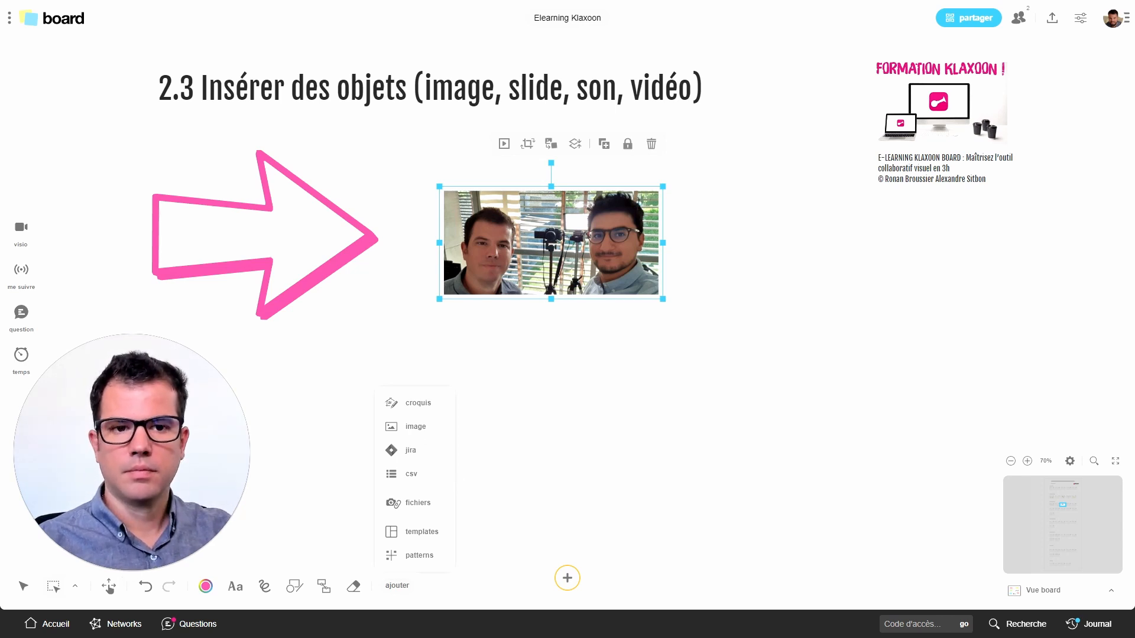
key(alt+Tab)
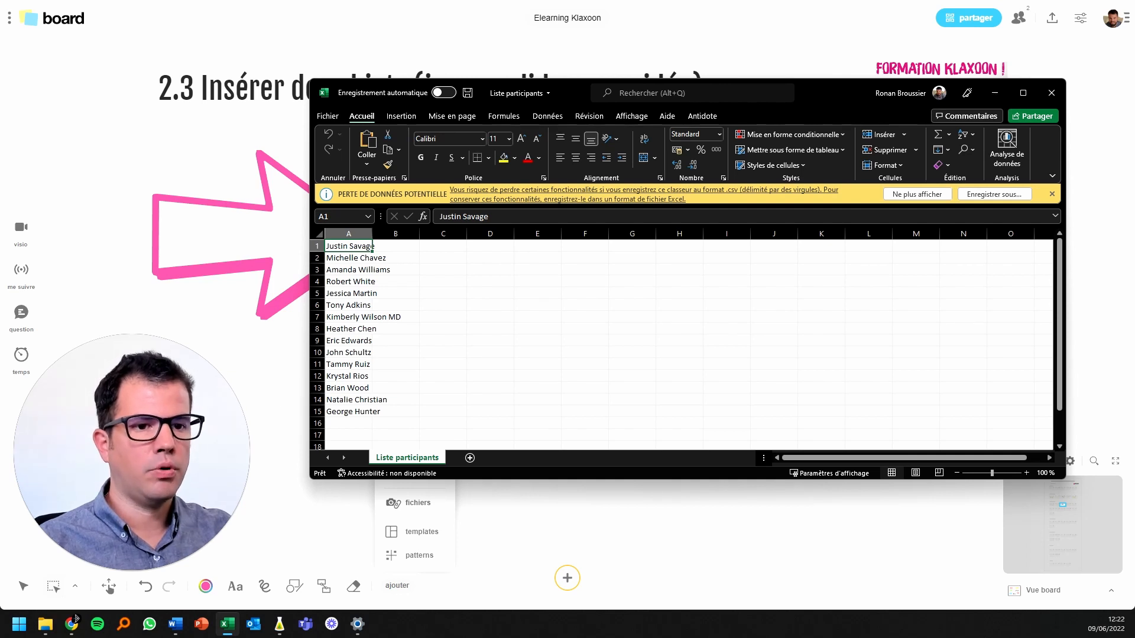
drag(373, 234, 418, 234)
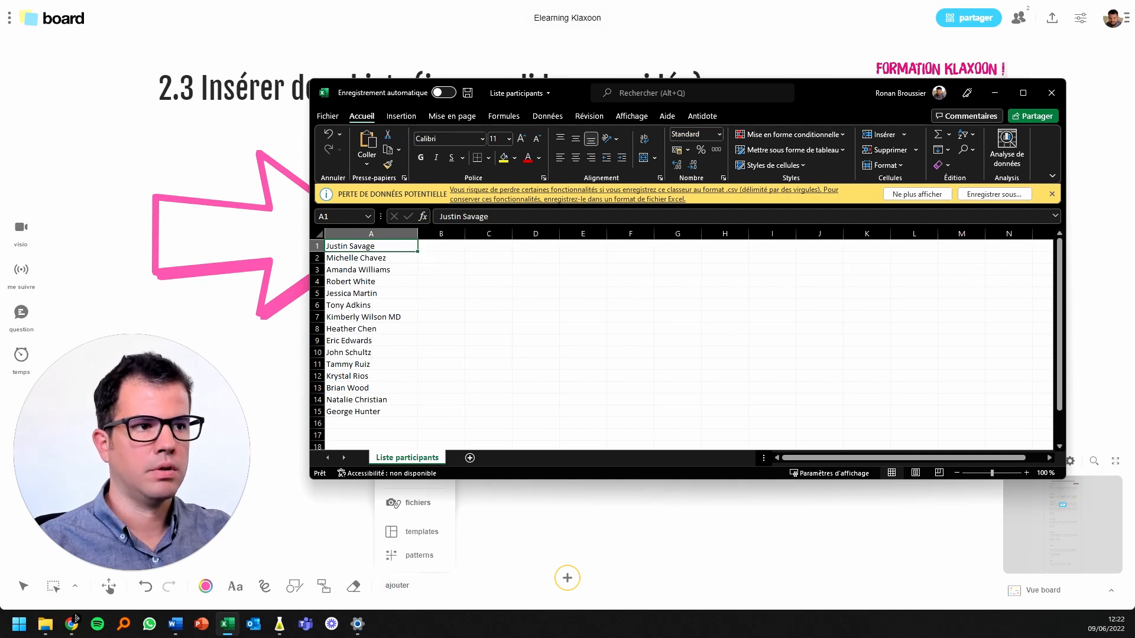
click(994, 93)
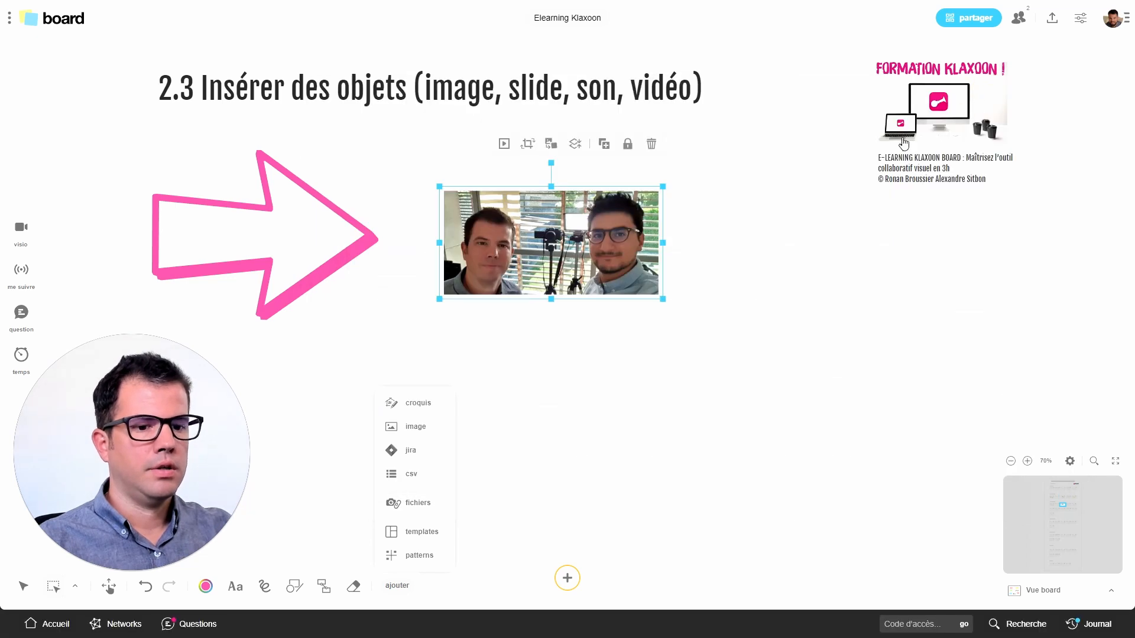
Import the Liste participants CSV file as a column of ideas and place it beside the photo
click(422, 481)
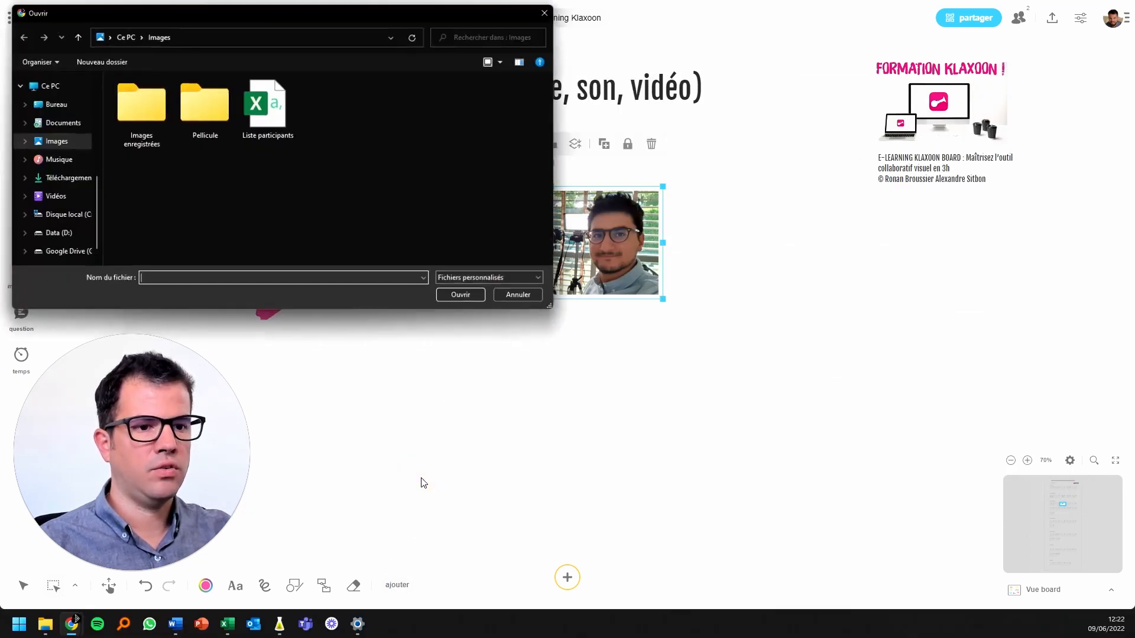
double_click(263, 124)
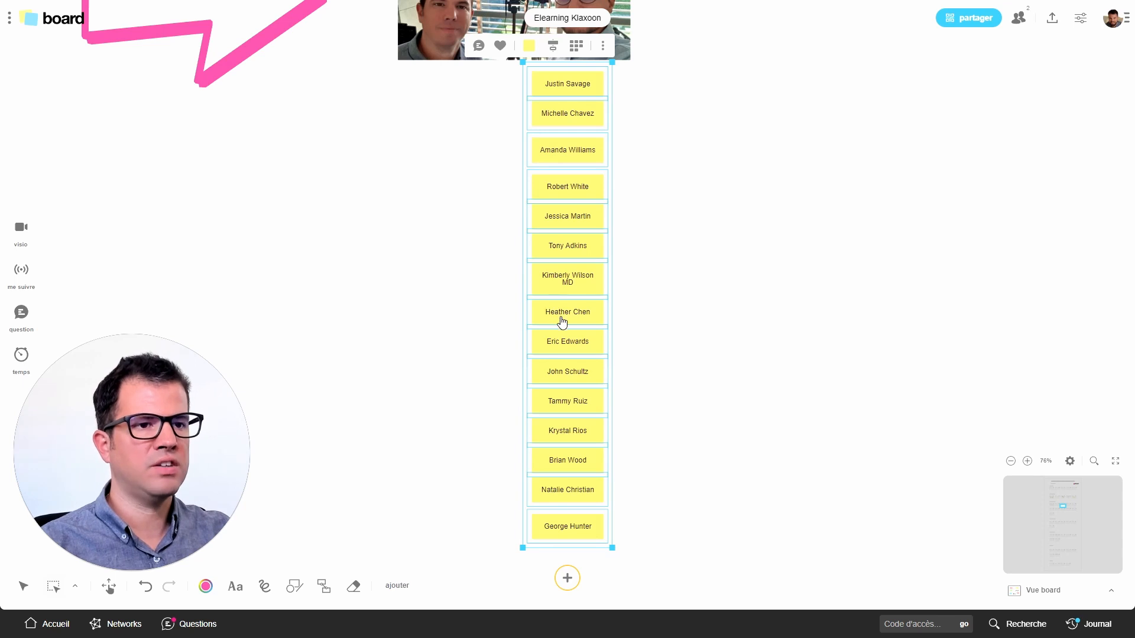
scroll(581, 325, down, 3)
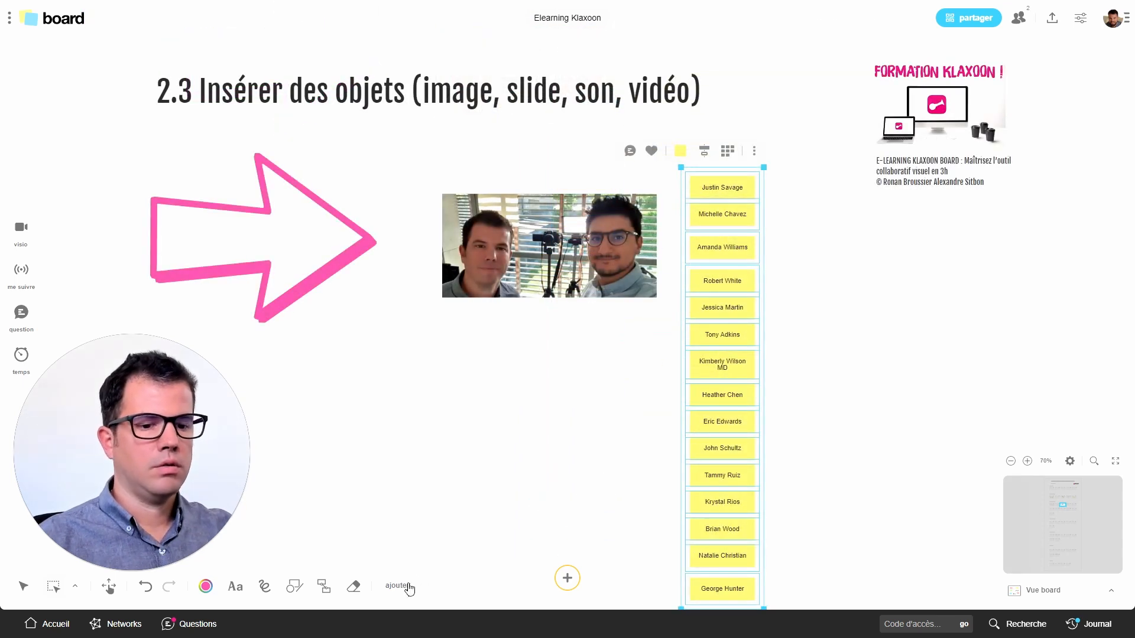
Insert the Custal Project Proposal presentation, Formation Klaxoon programme, Klaxoon Board video and Musique libre de droits audio files together
click(408, 587)
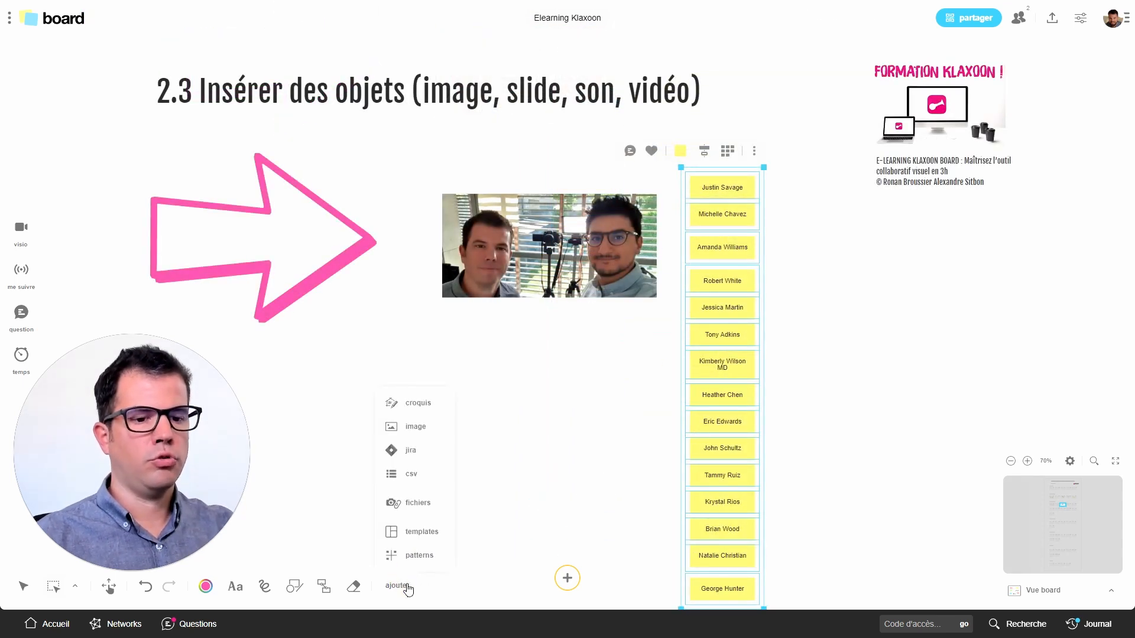
click(418, 503)
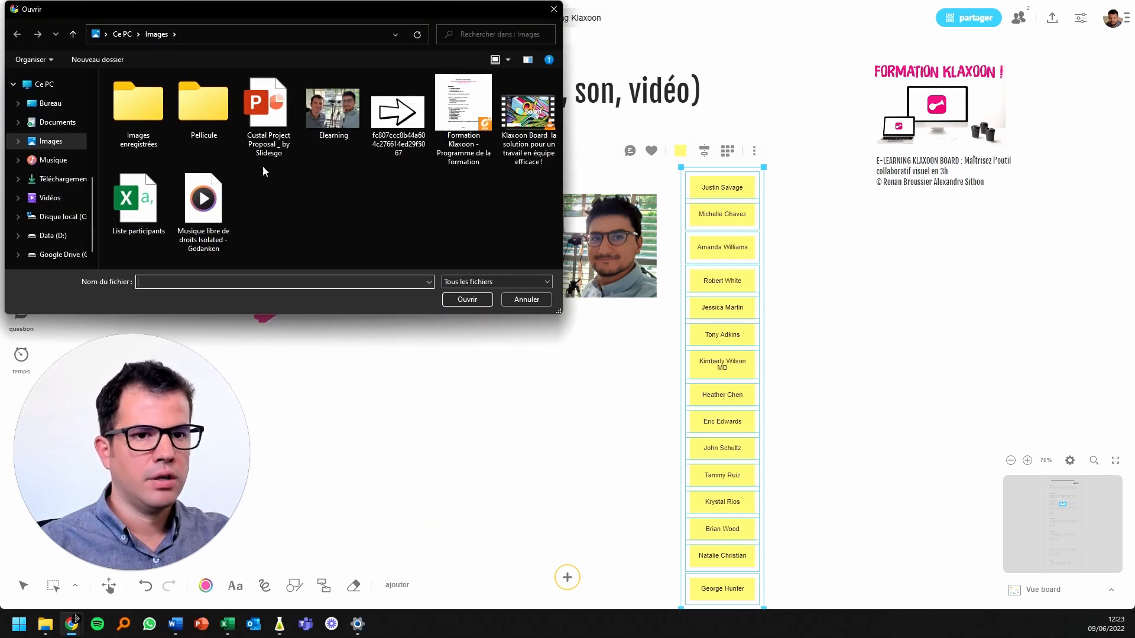
click(271, 145)
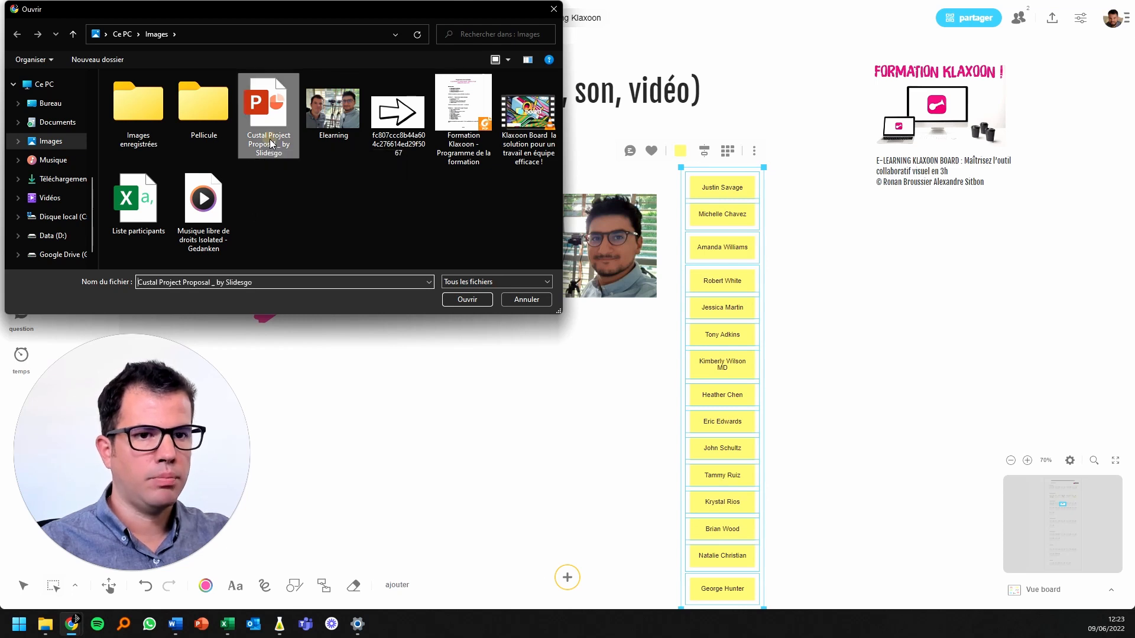
ctrl+click(459, 148)
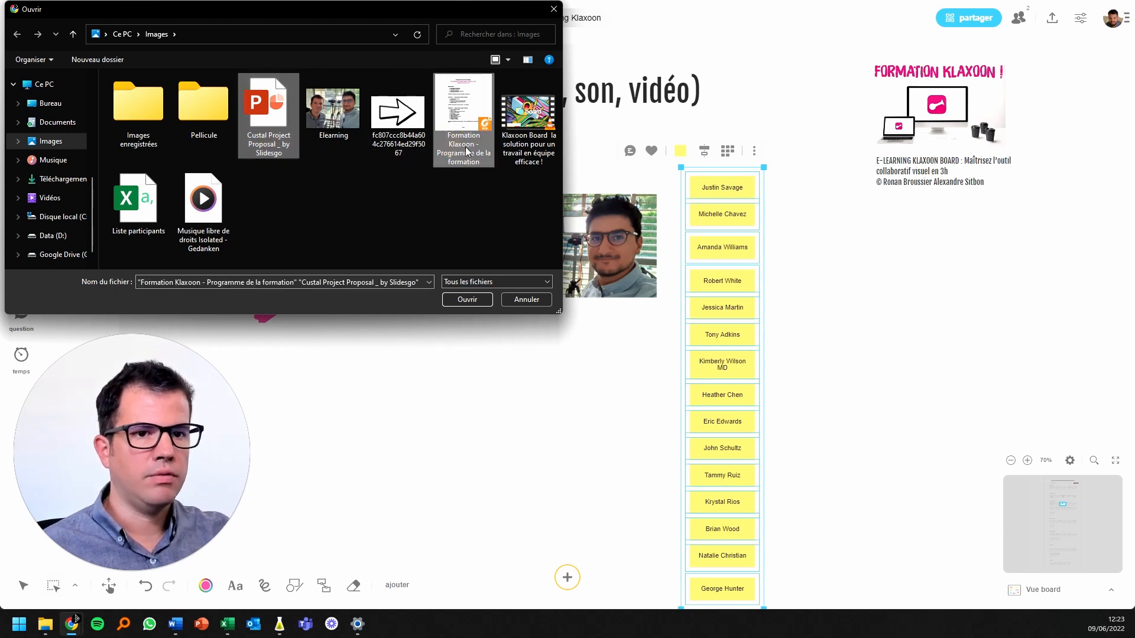
ctrl+click(506, 157)
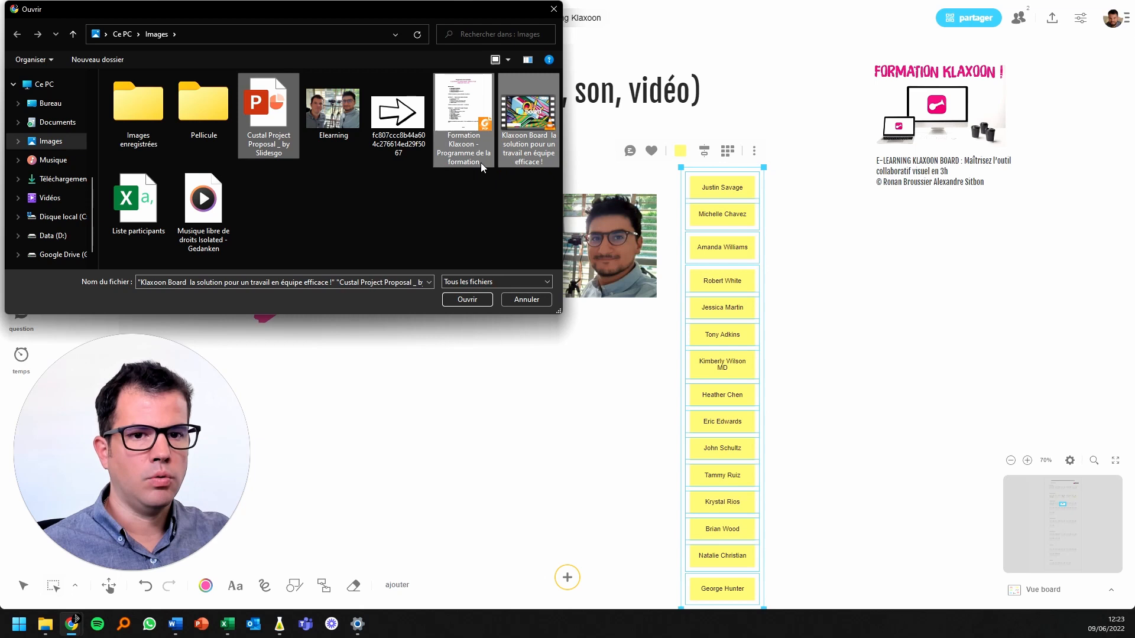
ctrl+click(204, 224)
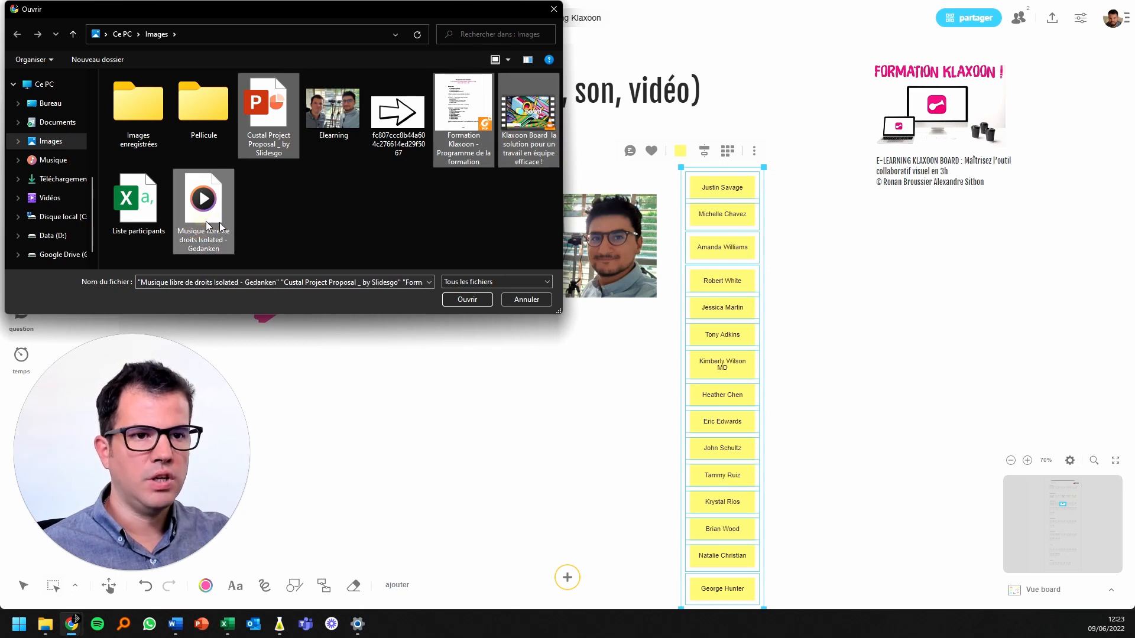
click(467, 300)
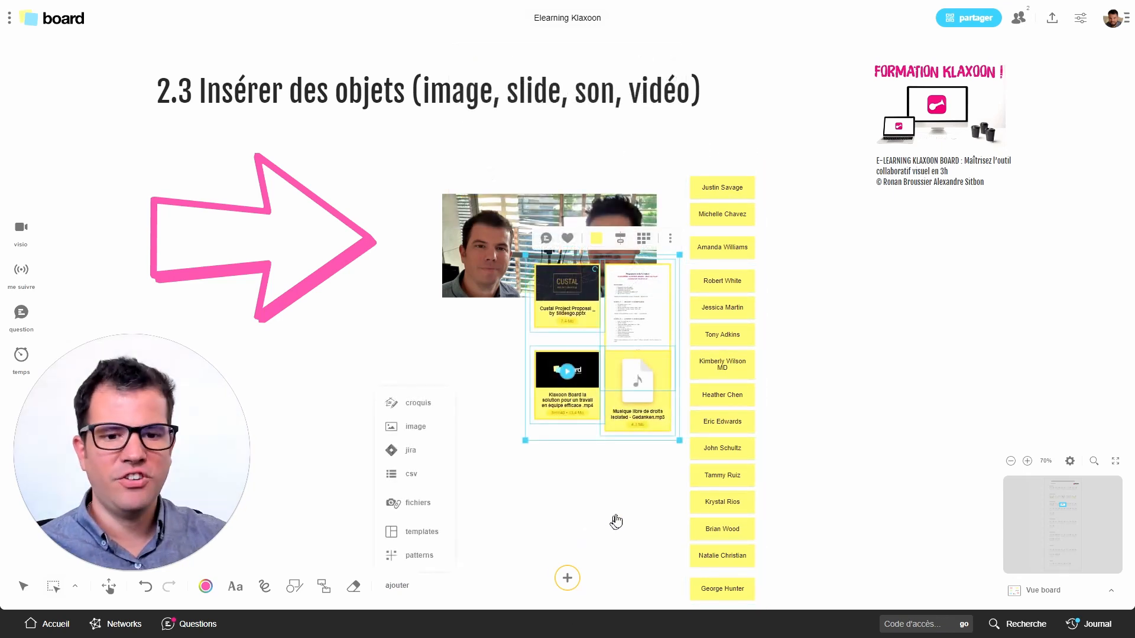
Move the four inserted files below the photo and spread the PDF and audio cards away from the other two
drag(645, 384, 549, 477)
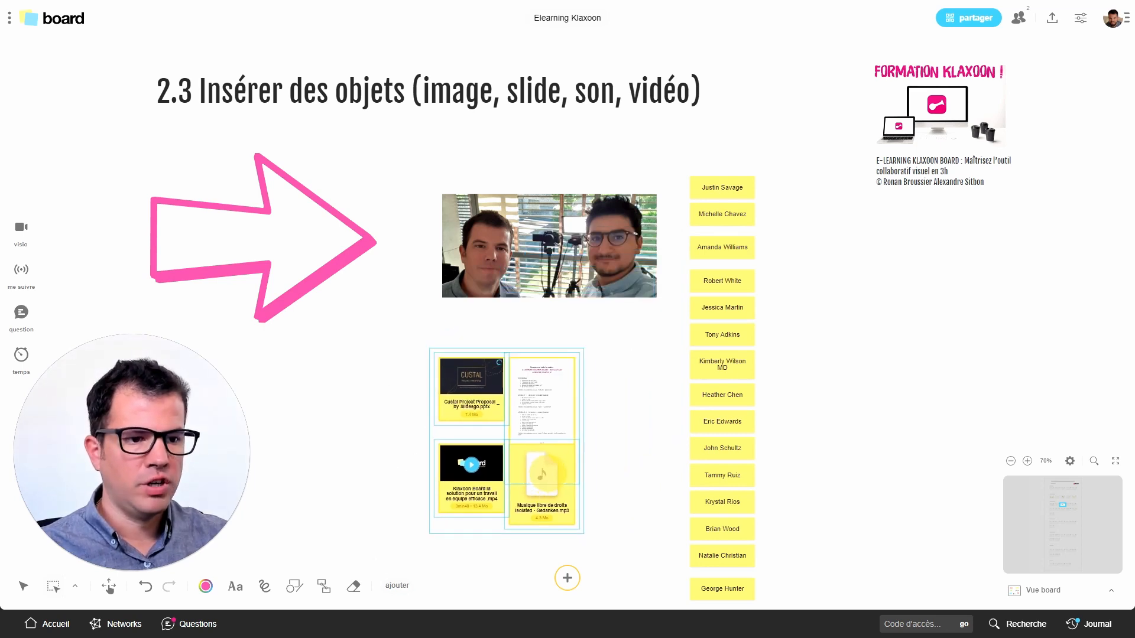
click(613, 471)
scroll(609, 475, up, 4)
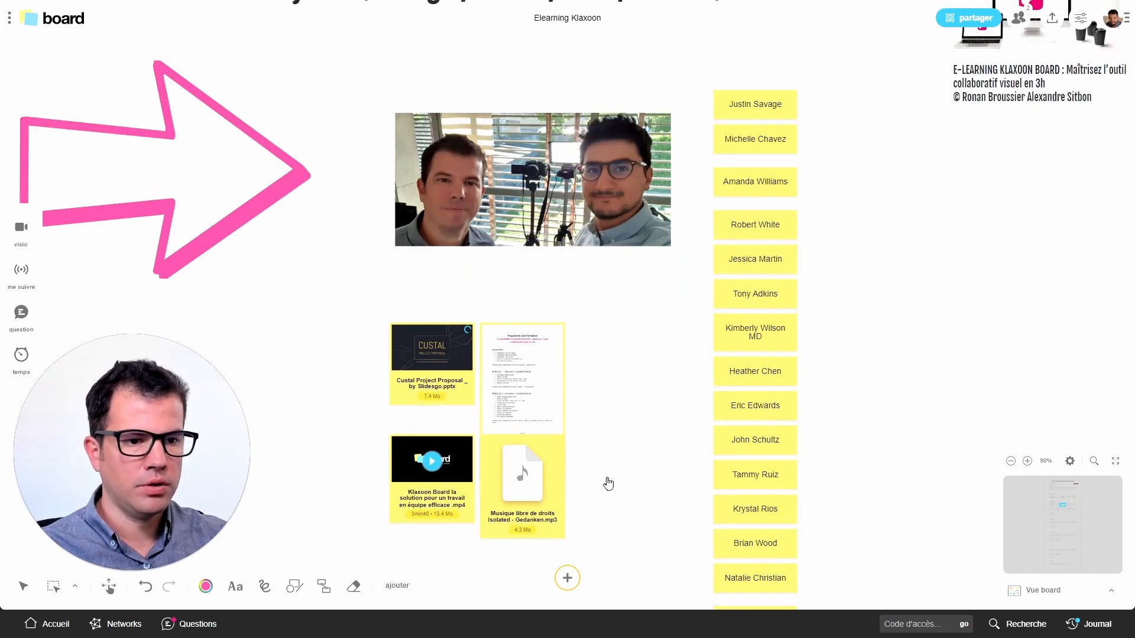
drag(607, 478, 671, 436)
drag(611, 349, 689, 272)
drag(597, 425, 674, 445)
Flip the Formation Klaxoon PDF to its second page and back on the board, and view both pages full screen
scroll(665, 249, up, 4)
click(665, 248)
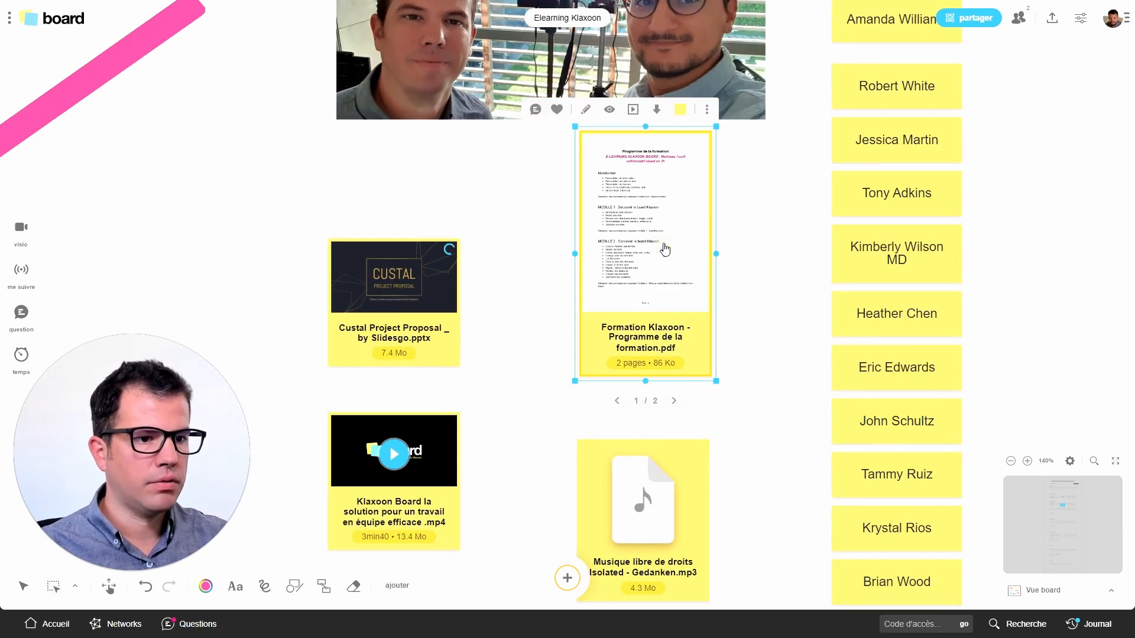
click(674, 401)
click(617, 401)
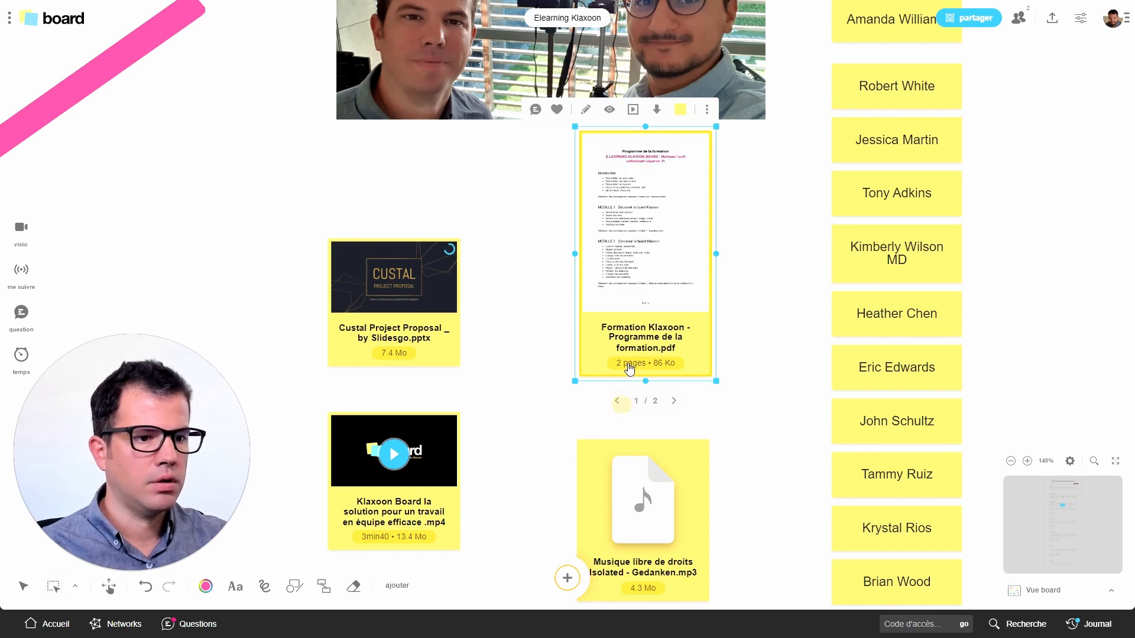
click(646, 245)
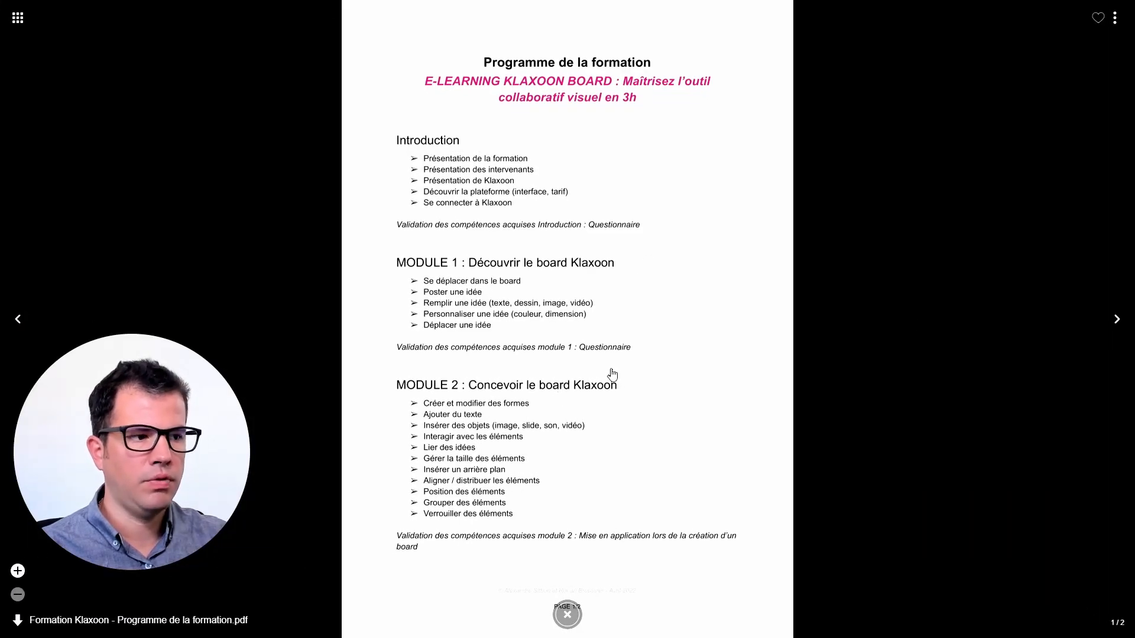
click(1116, 321)
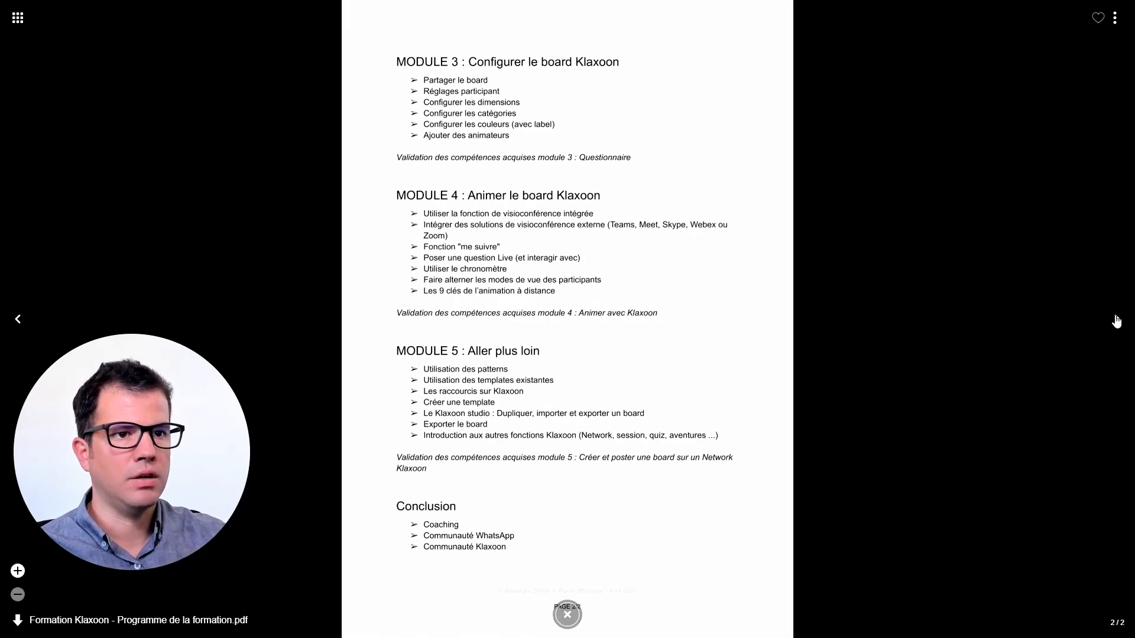
click(18, 319)
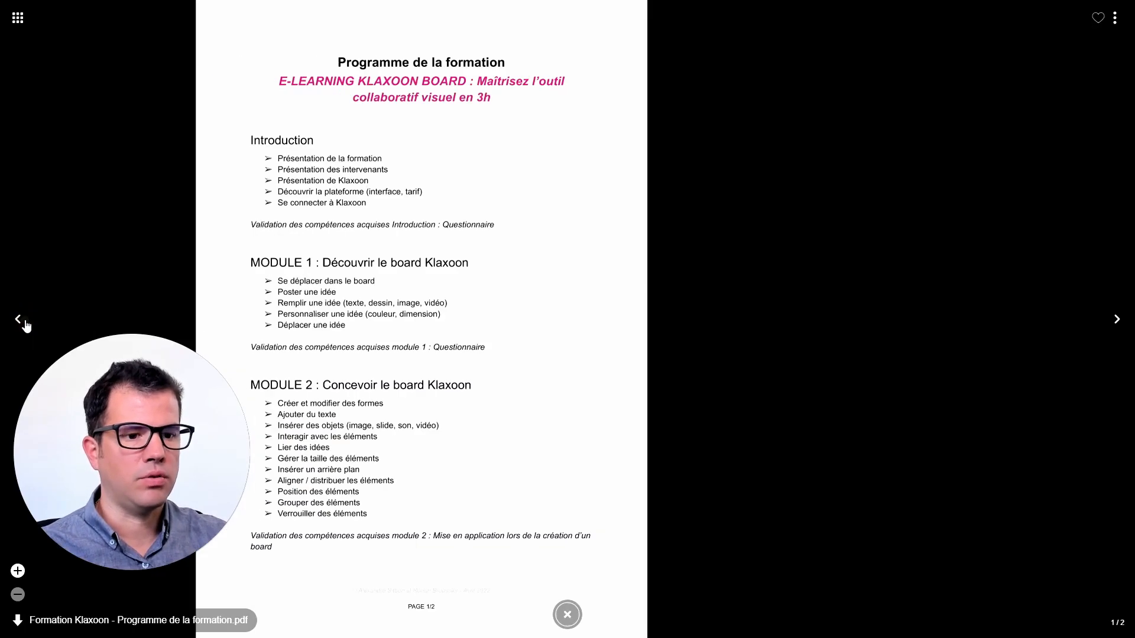
click(567, 615)
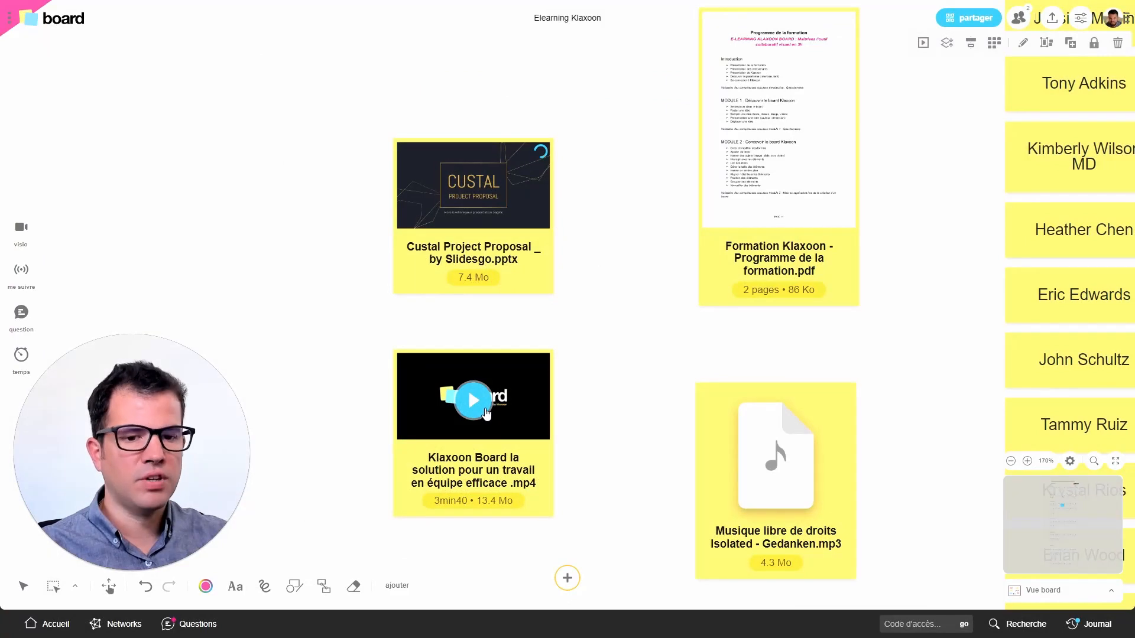
Open the Klaxoon Board video full screen, play it and mute its sound
click(481, 413)
click(476, 402)
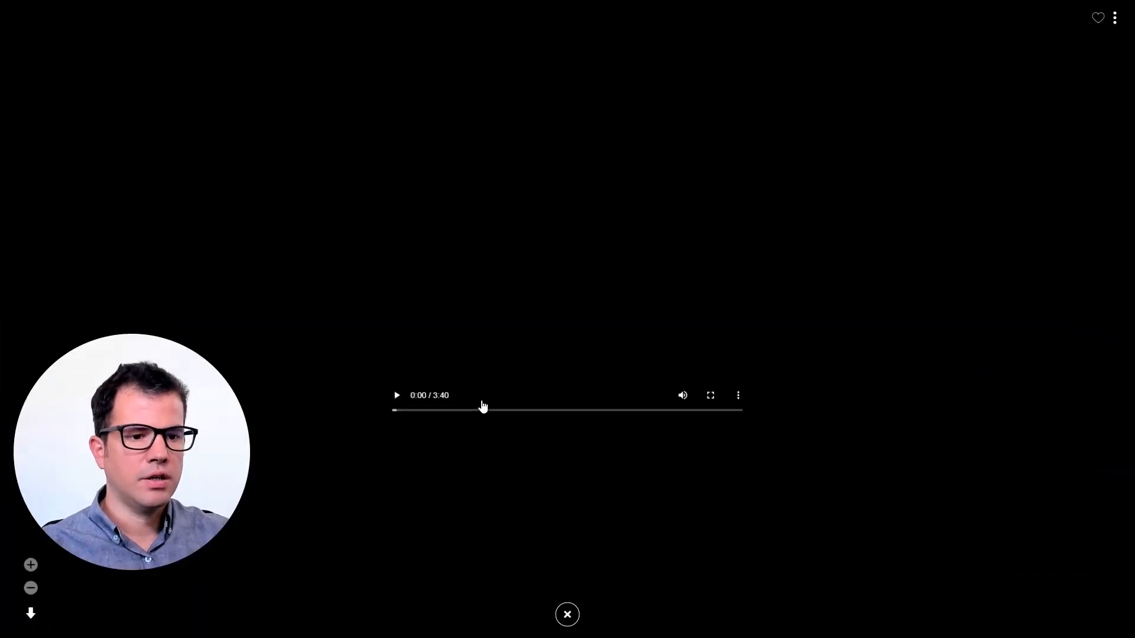
click(393, 402)
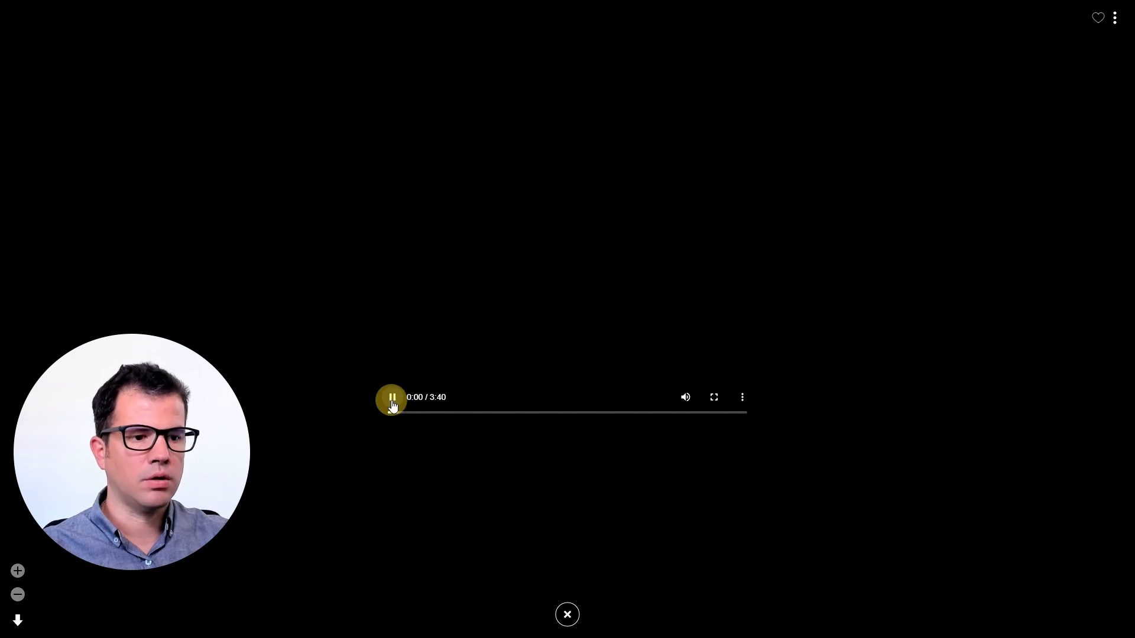
click(684, 397)
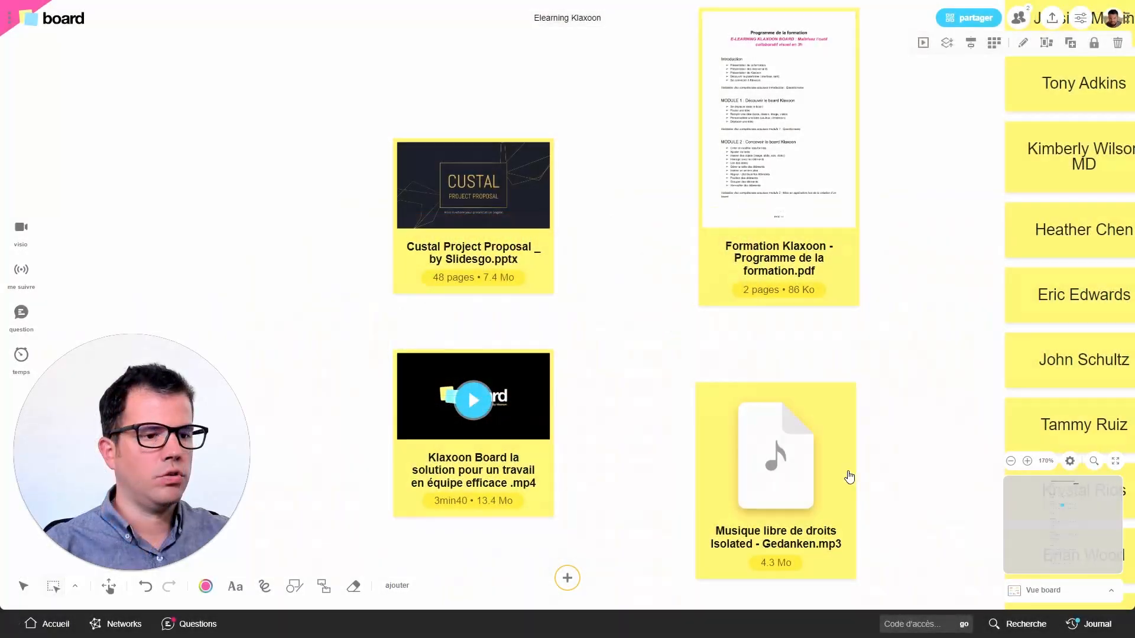
Open the Musique libre de droits audio file full screen, play a few seconds and return to the board
click(831, 446)
click(801, 362)
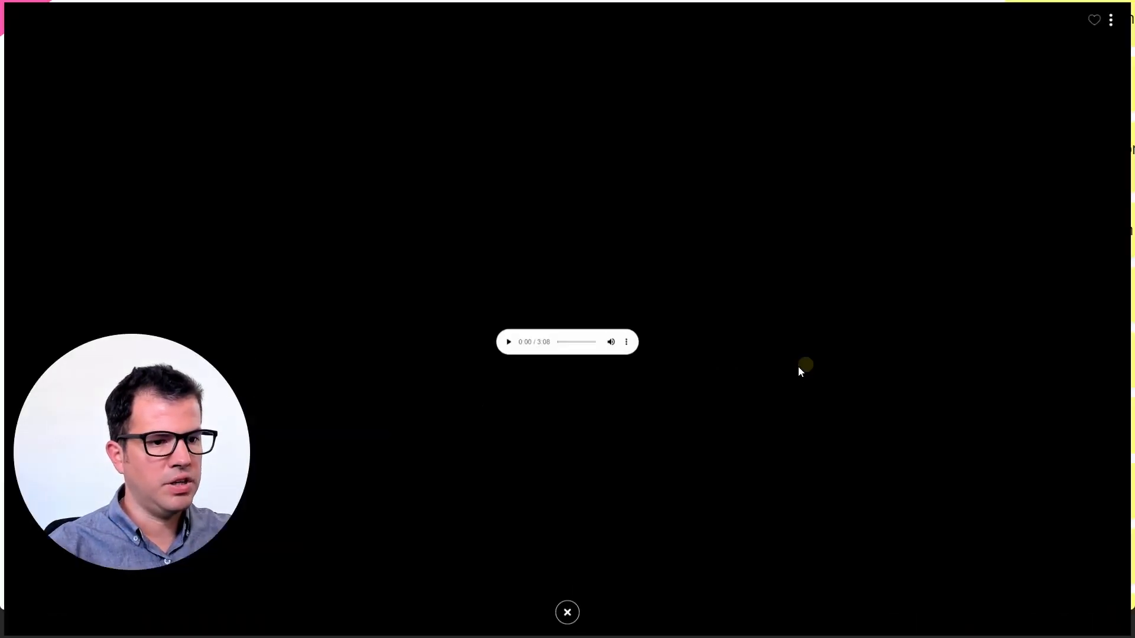
click(494, 347)
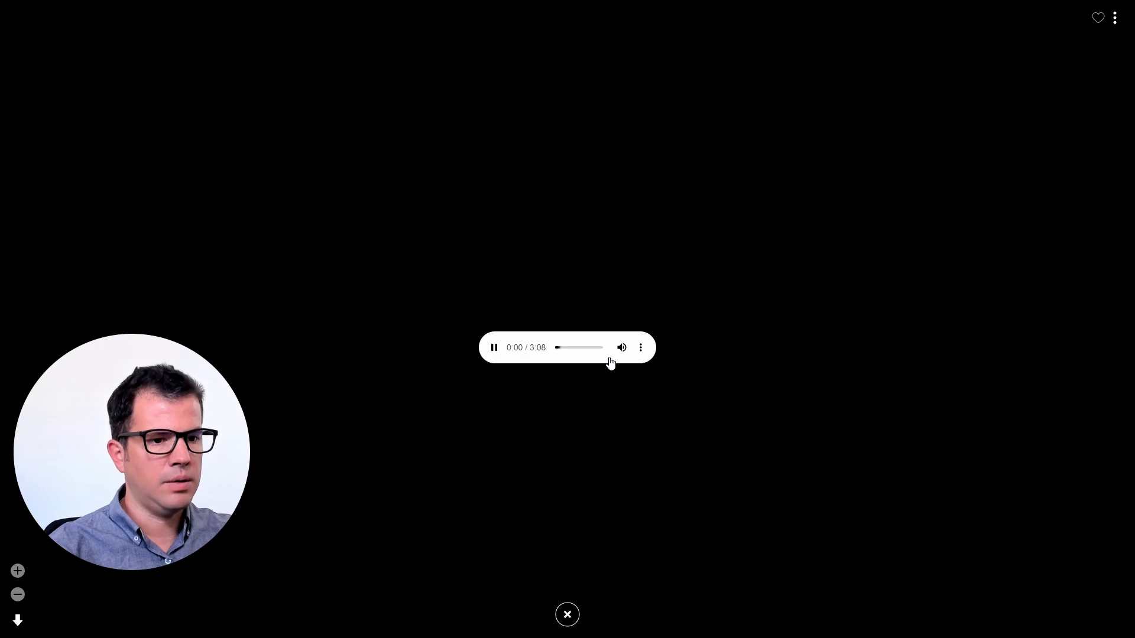
mouse_move(615, 354)
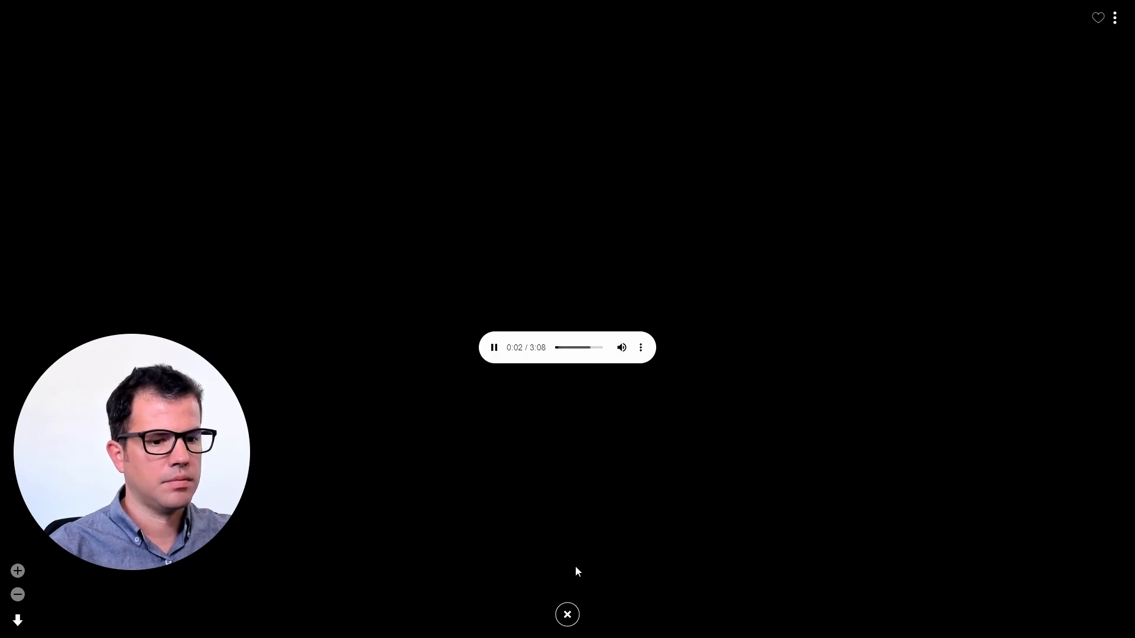
click(568, 615)
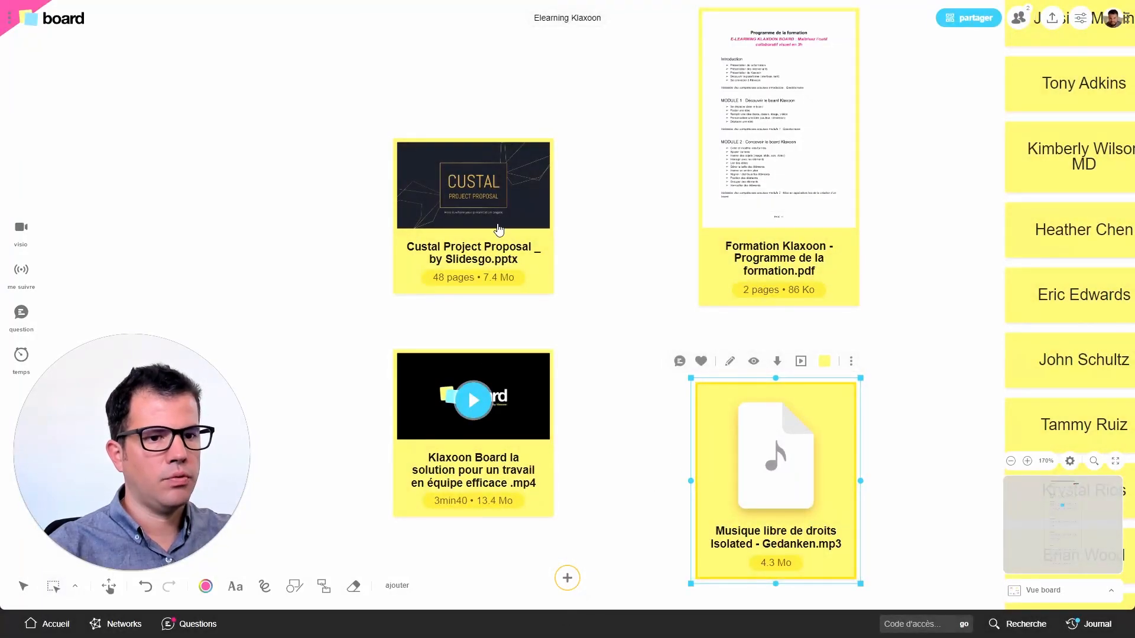
Page the Custal Project Proposal card on the board forward to slide 6
click(489, 207)
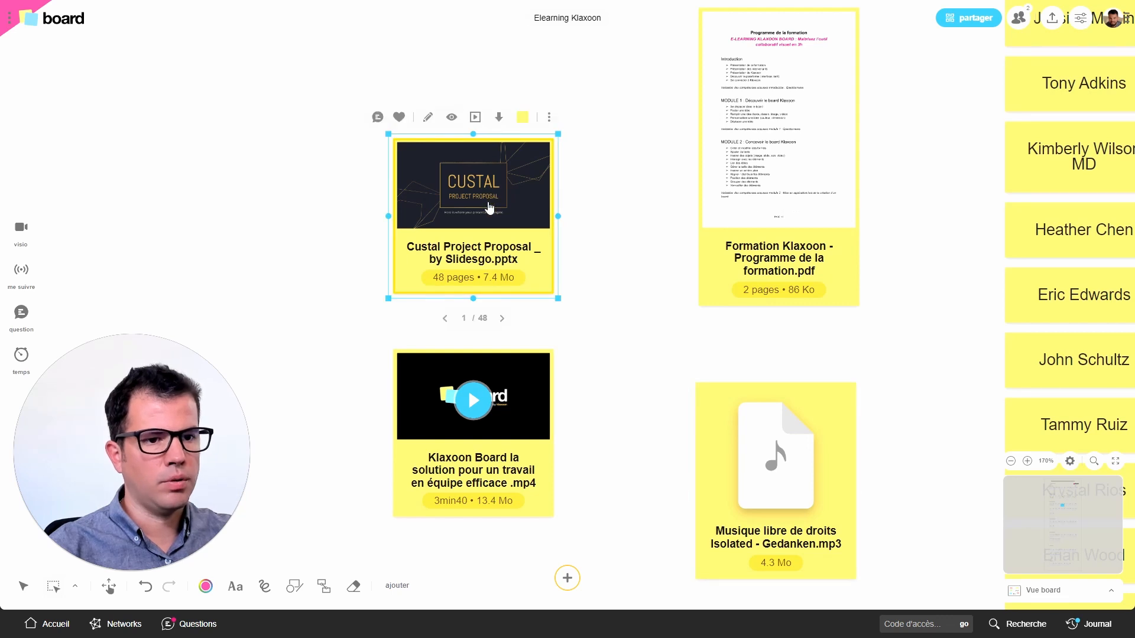
click(503, 319)
click(502, 319)
click(502, 319)
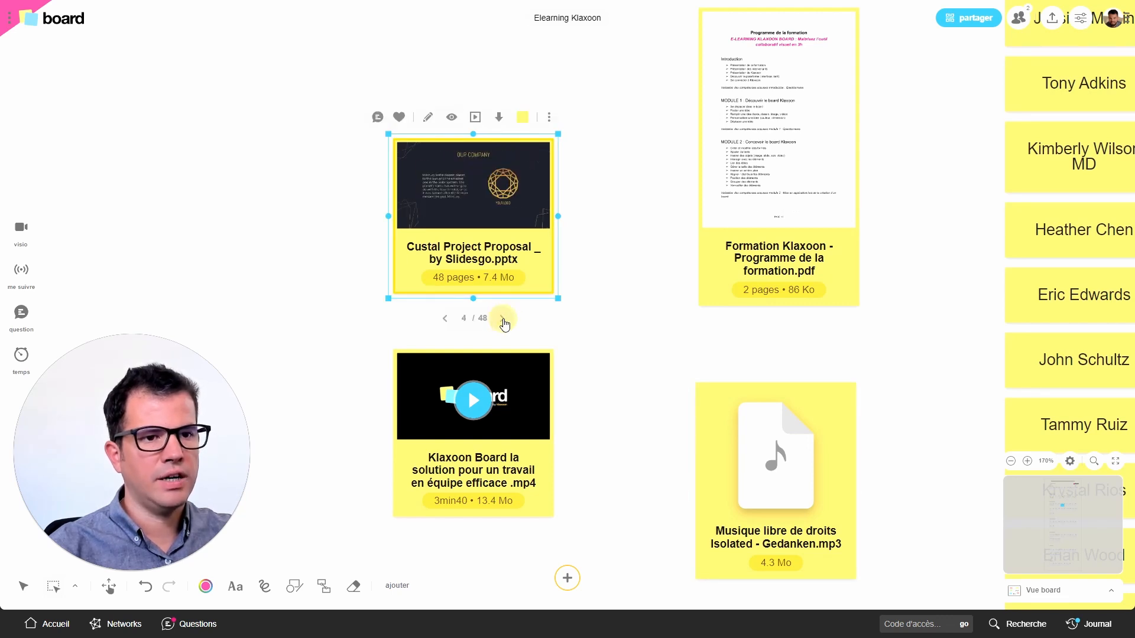
click(503, 319)
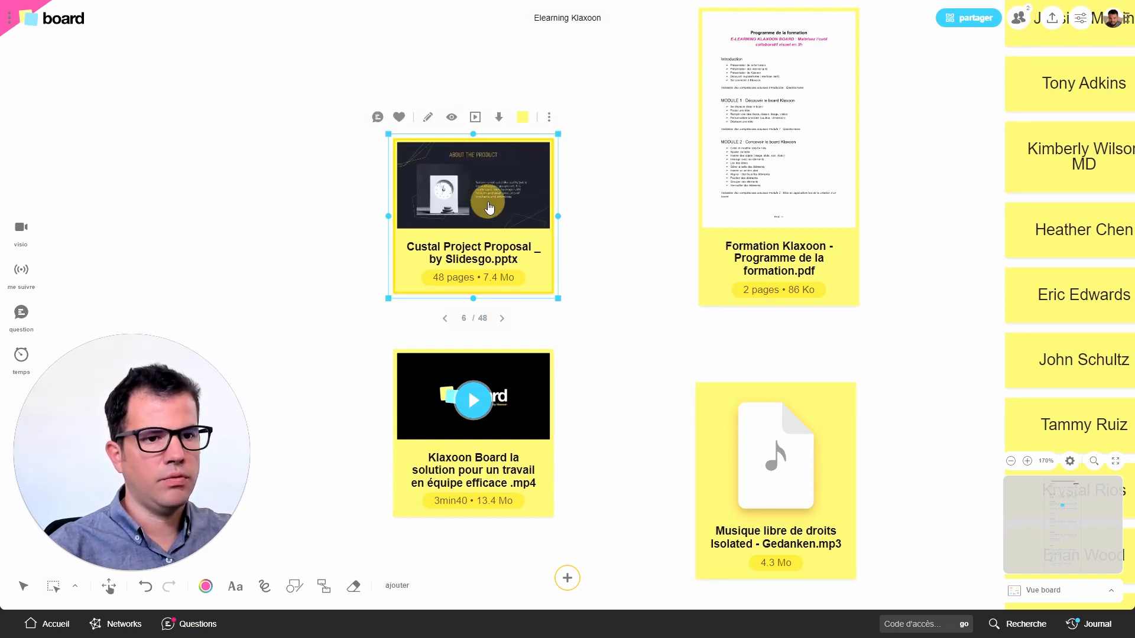
View the Custal Project Proposal presentation full screen from slide 6, advance through the following slides and return to the board
click(490, 208)
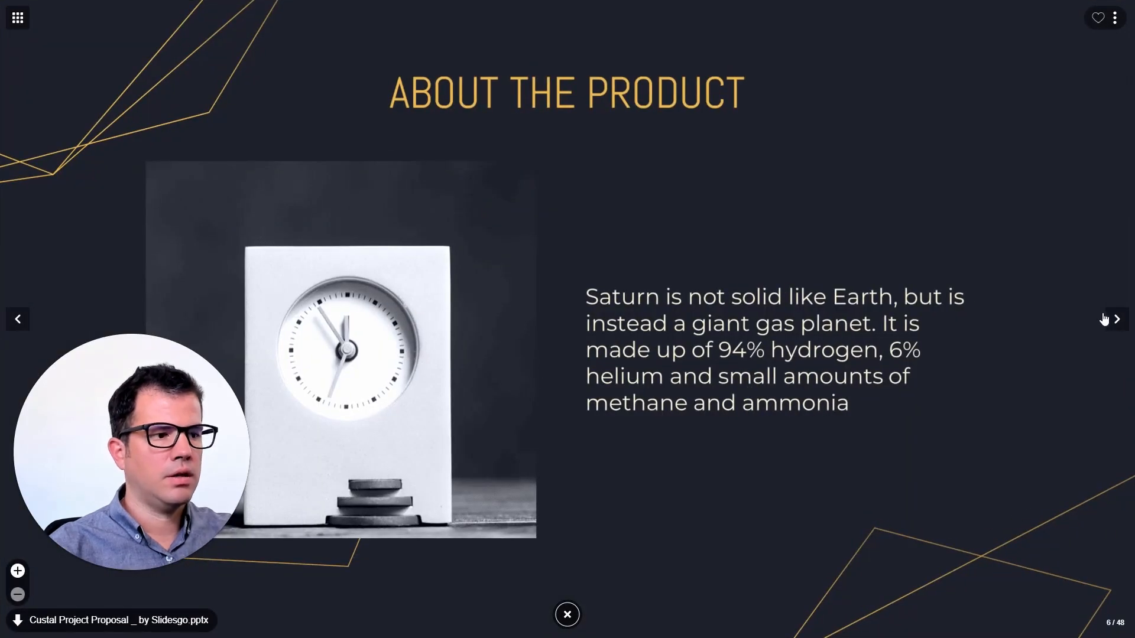
click(1114, 322)
click(1114, 322)
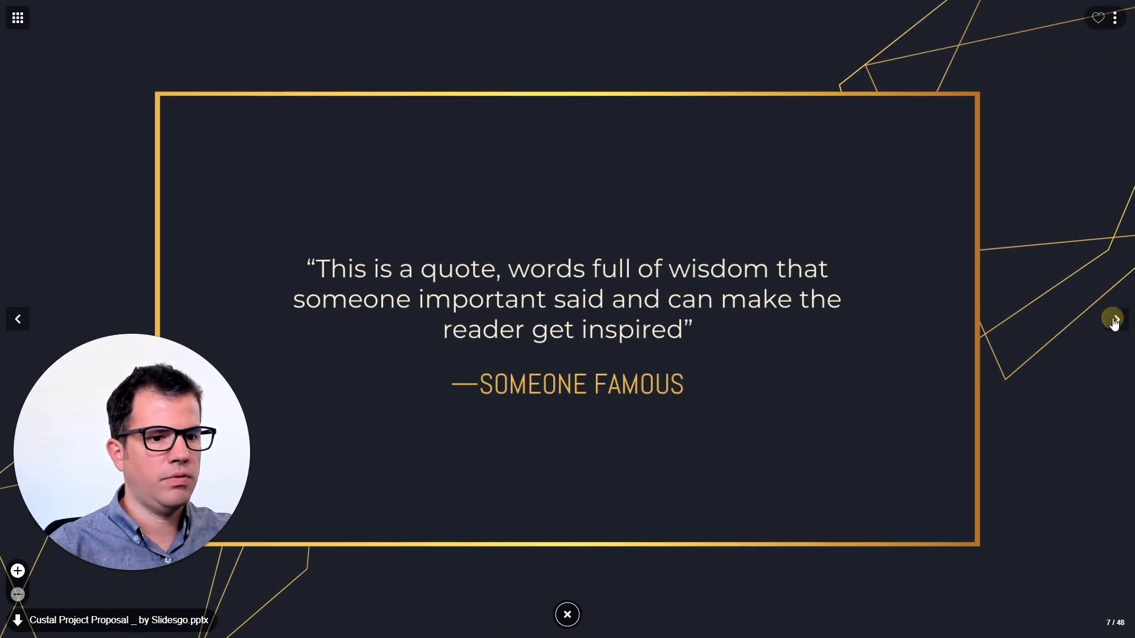
key(Escape)
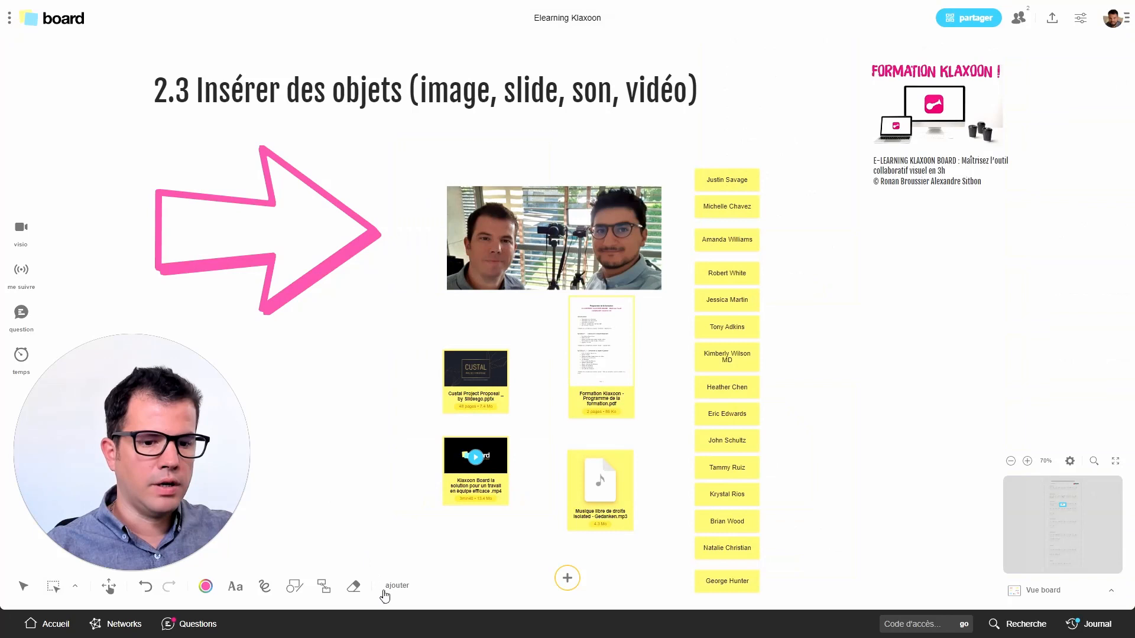
Open the library of patterns that can be added to the board
click(385, 593)
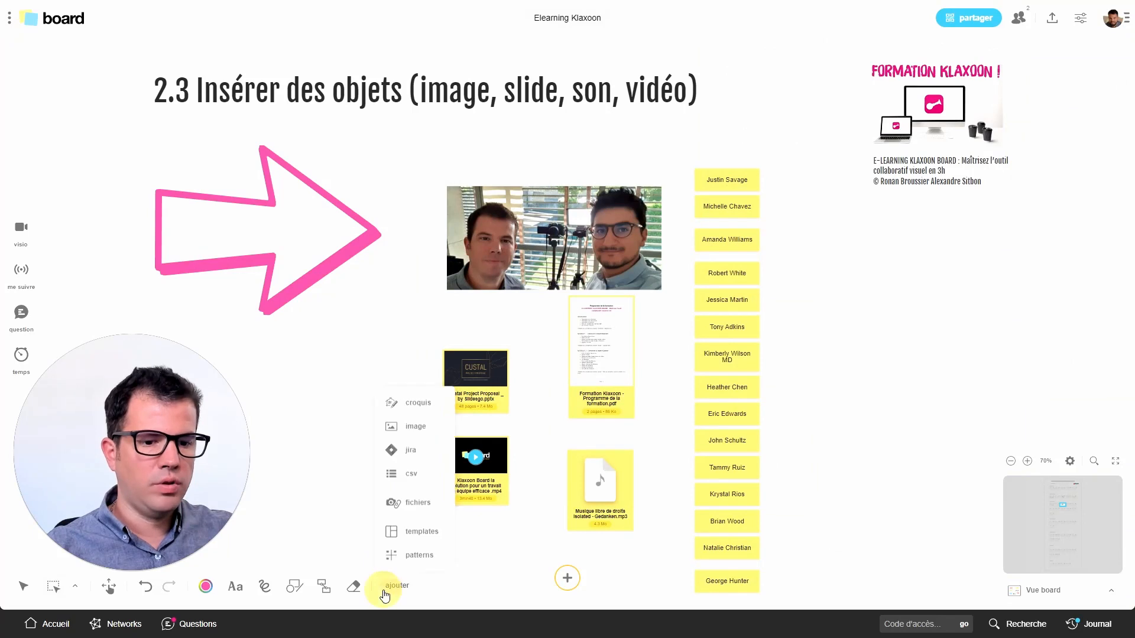
click(421, 557)
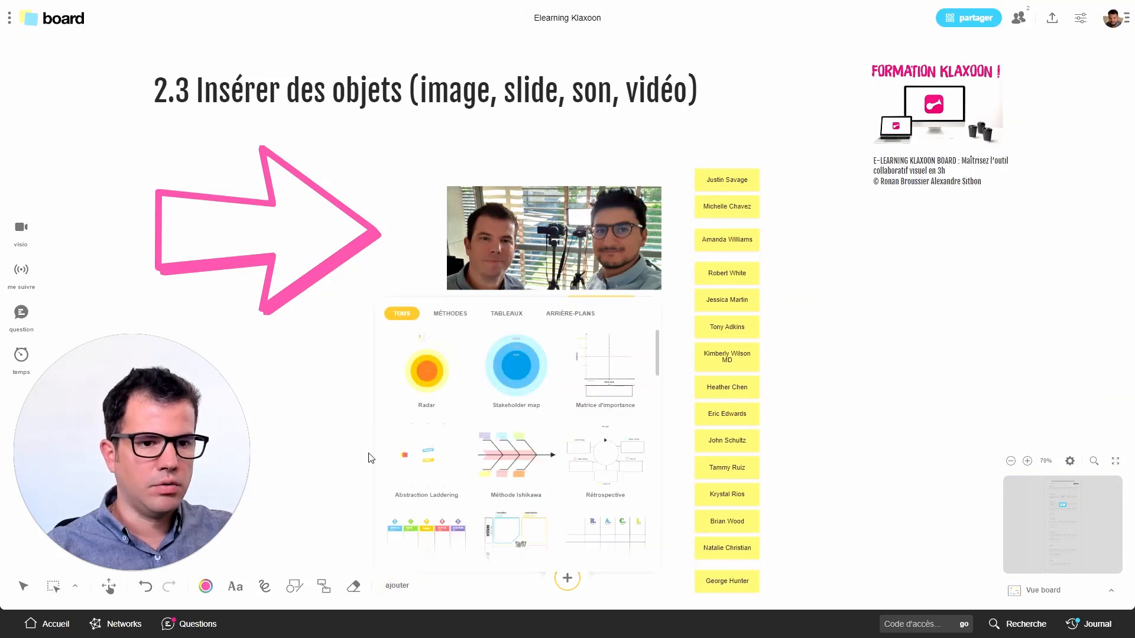